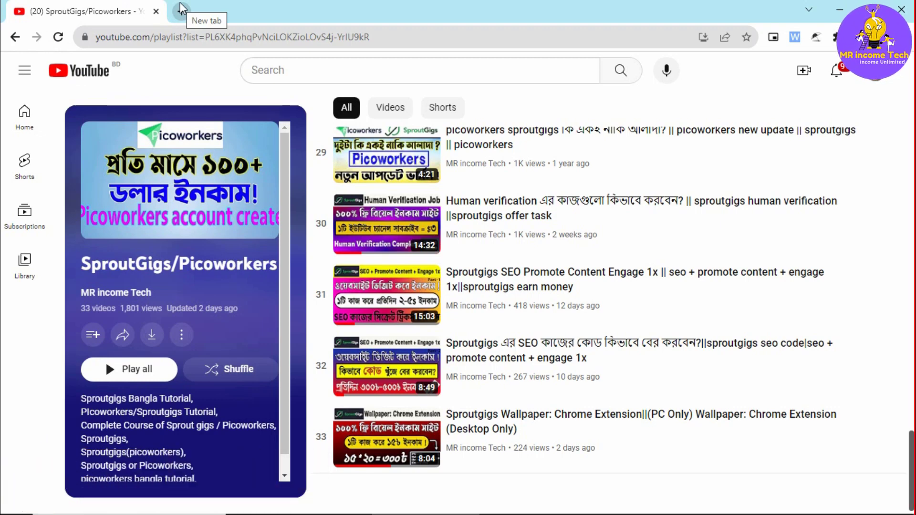
# Open SproutGigs in a new tab and filter the micro jobs by the SEO + Promote Content + Search + Engage category
pyautogui.click(181, 8)
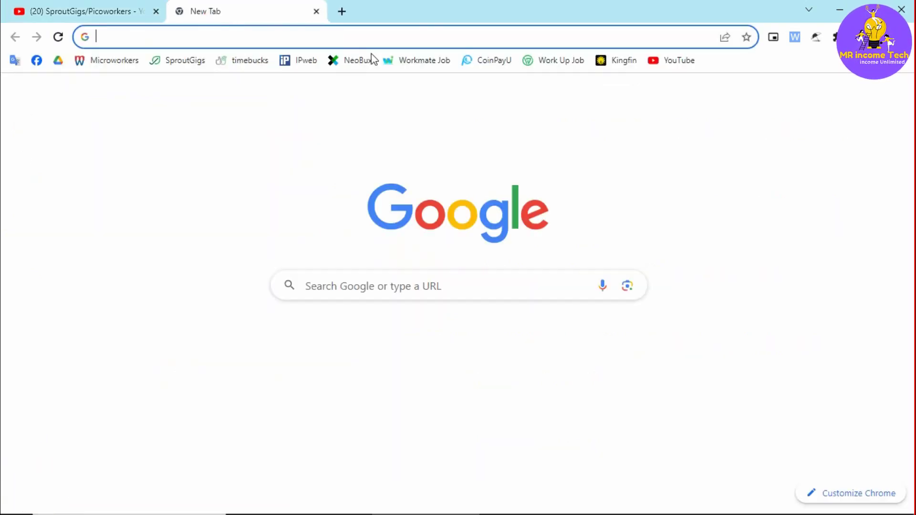
pyautogui.click(189, 65)
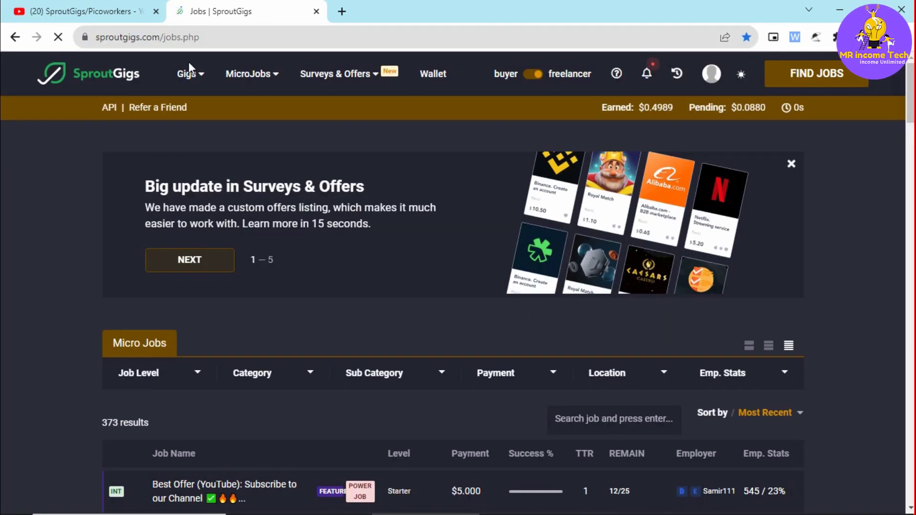
pyautogui.scroll(-3, 401, 224)
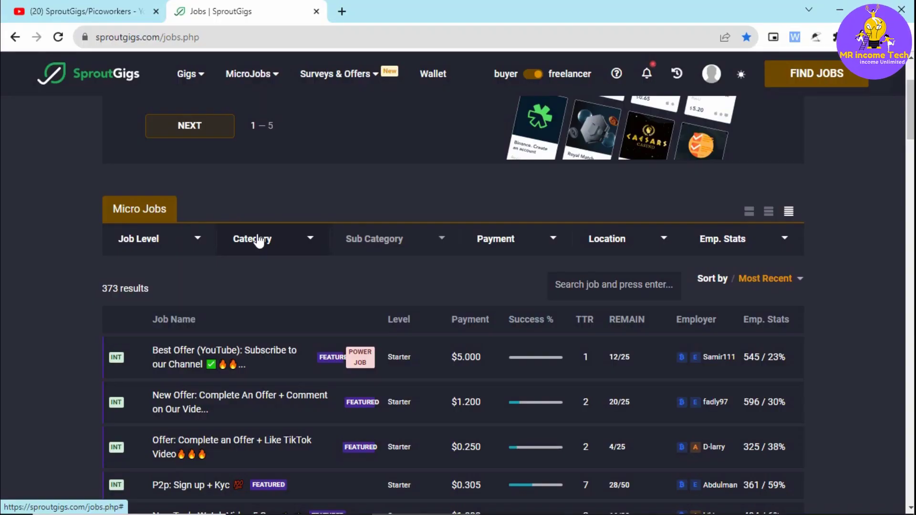
pyautogui.click(253, 239)
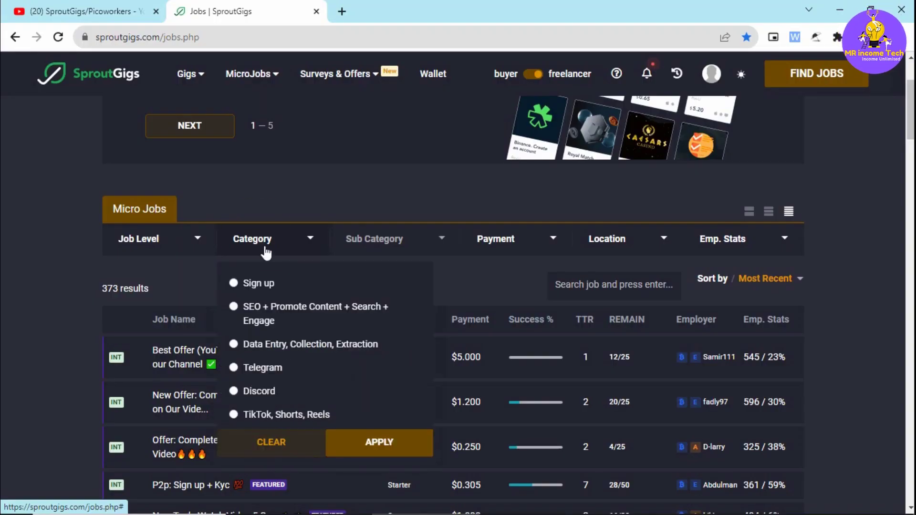
pyautogui.click(279, 317)
pyautogui.click(374, 443)
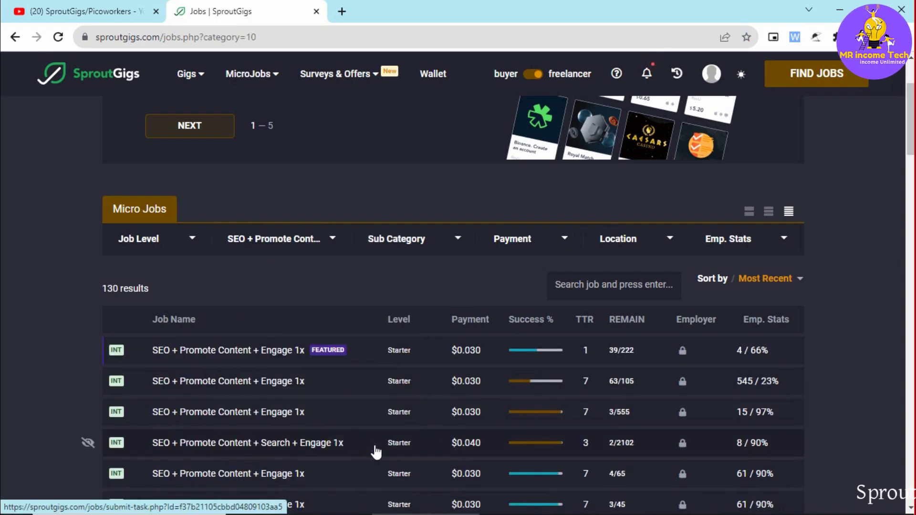
# Circle the Extensive 4x Tasks jobs with the screen pen, underline two of their payments, circle one "4x Tasks" label, and clear the marks
pyautogui.scroll(-8, 374, 450)
pyautogui.scroll(-7, 377, 451)
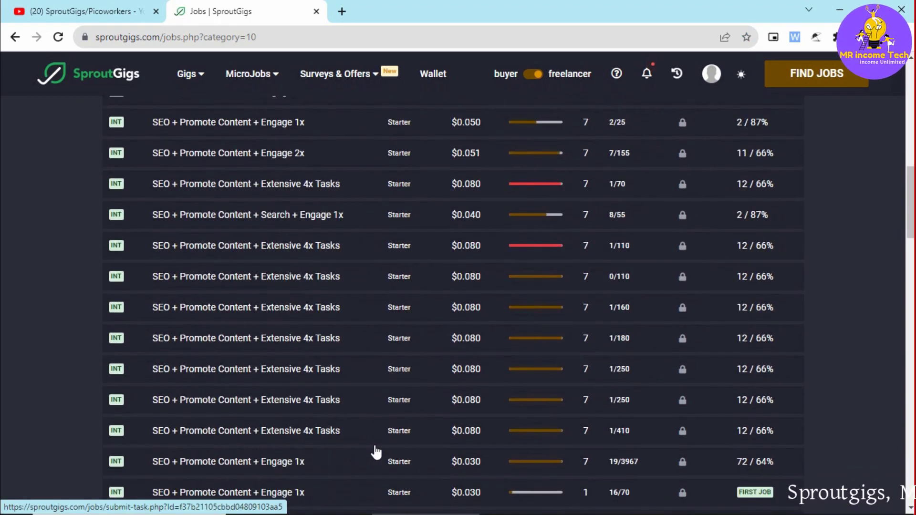
pyautogui.scroll(4, 377, 451)
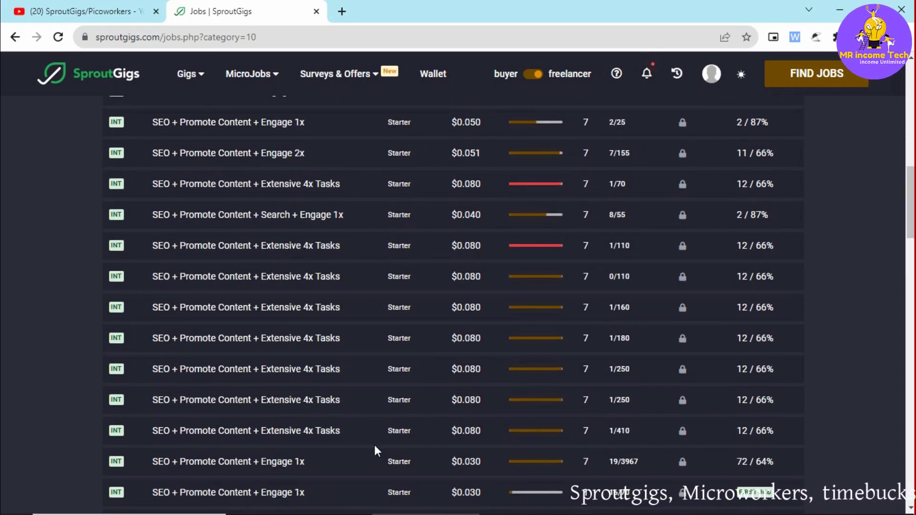
pyautogui.hotkey('ctrl', 'shift', '1')
pyautogui.moveTo(180, 169)
pyautogui.mouseDown()
pyautogui.moveTo(125, 193)
pyautogui.moveTo(107, 371)
pyautogui.moveTo(284, 468)
pyautogui.moveTo(654, 468)
pyautogui.moveTo(801, 336)
pyautogui.moveTo(553, 216)
pyautogui.moveTo(321, 198)
pyautogui.moveTo(174, 171)
pyautogui.mouseUp()
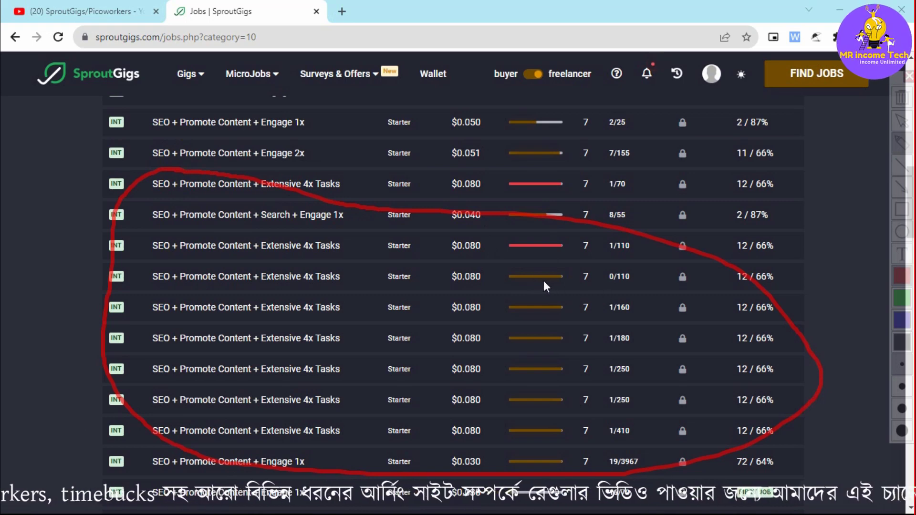
pyautogui.moveTo(435, 258); pyautogui.dragTo(483, 257)
pyautogui.moveTo(445, 291); pyautogui.dragTo(515, 290)
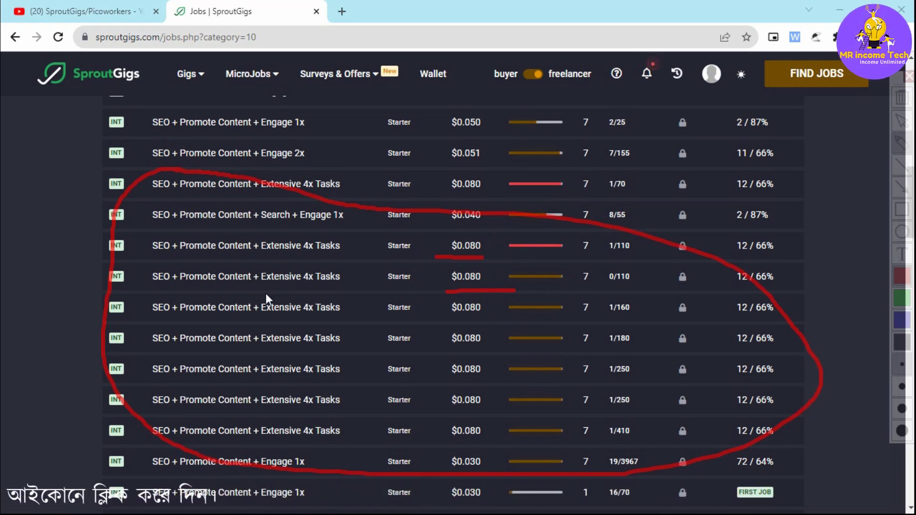
pyautogui.moveTo(327, 258)
pyautogui.mouseDown()
pyautogui.moveTo(291, 273)
pyautogui.moveTo(362, 288)
pyautogui.moveTo(330, 262)
pyautogui.mouseUp()
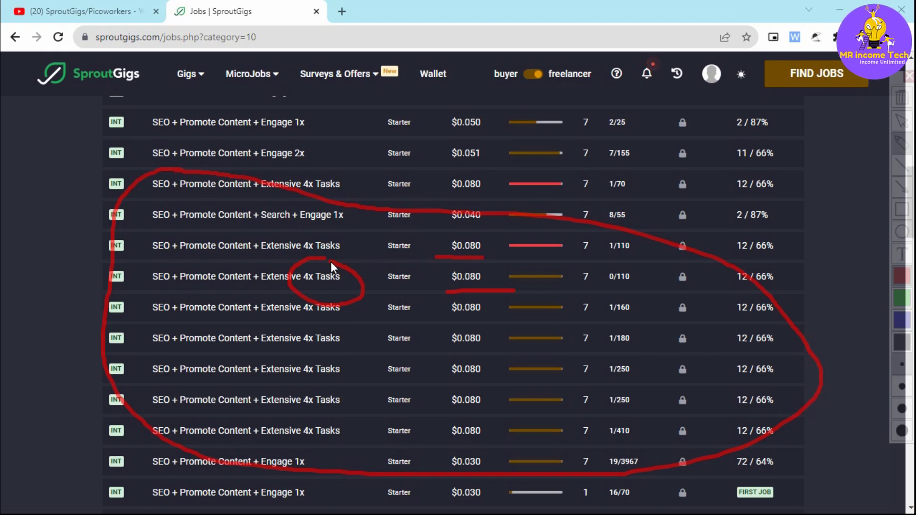
pyautogui.press('Escape')
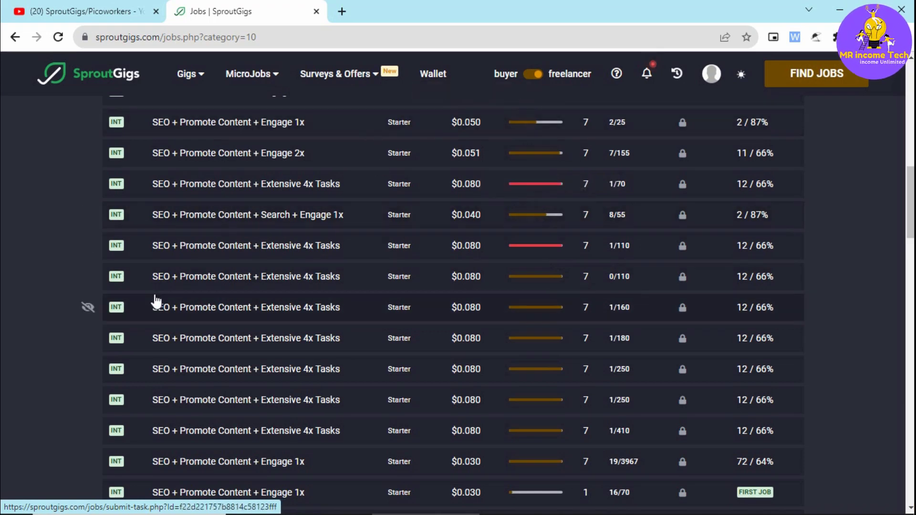
# Mark the TTR, REMAIN and Emp. Stats values of the Extensive 4x Tasks jobs with the screen pen, then clear the marks
pyautogui.hotkey('ctrl', 'alt', 'g')
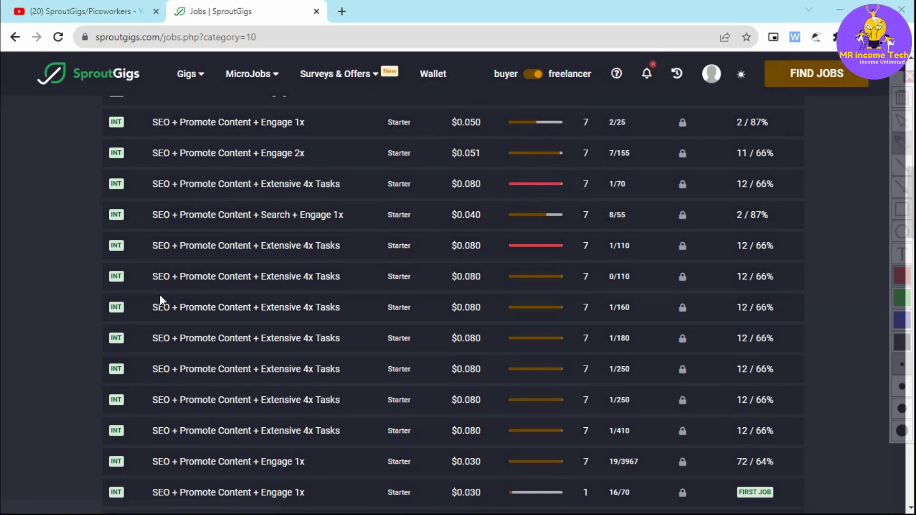
pyautogui.moveTo(580, 269)
pyautogui.mouseDown()
pyautogui.moveTo(590, 286)
pyautogui.moveTo(616, 289)
pyautogui.moveTo(637, 314)
pyautogui.mouseUp()
pyautogui.hotkey('ctrl', 'z')
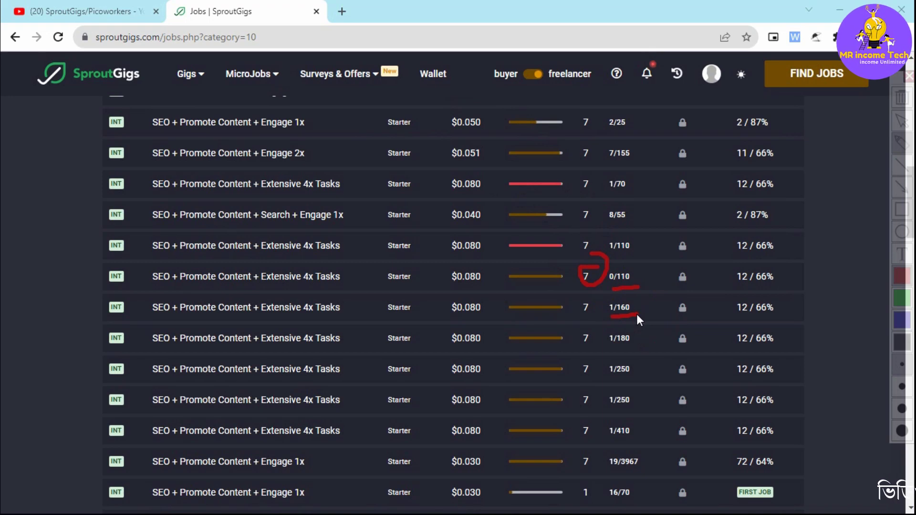
pyautogui.moveTo(771, 264); pyautogui.dragTo(724, 313)
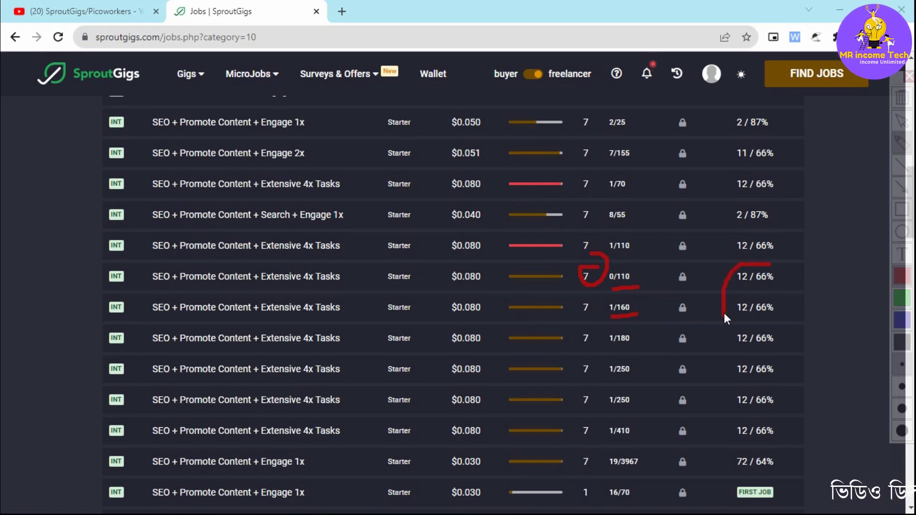
pyautogui.moveTo(774, 420); pyautogui.dragTo(754, 272)
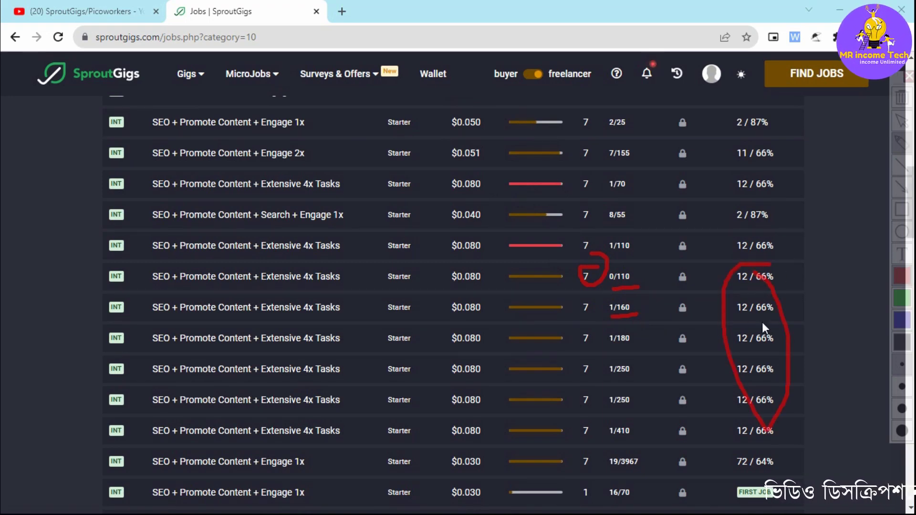
pyautogui.press('Escape')
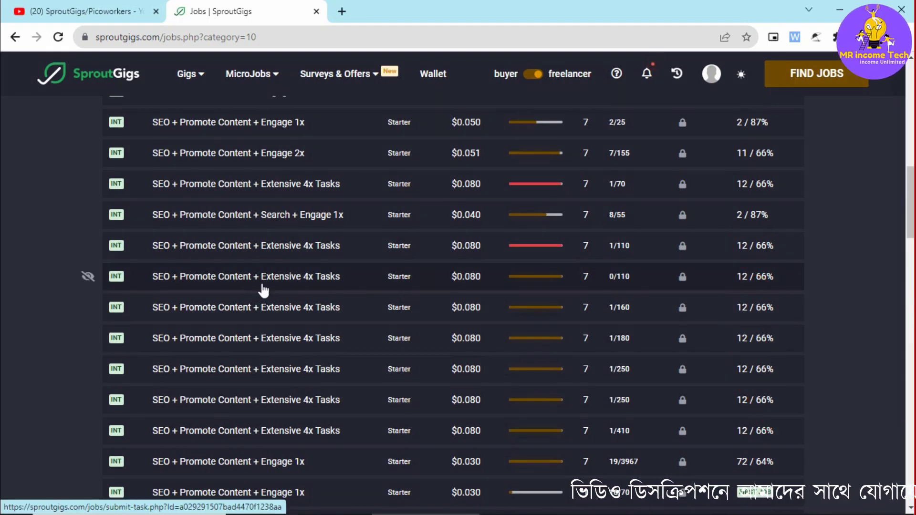
# Circle the success bar of the Extensive 4x Tasks job with 0/110 remaining, and clear the drawing
pyautogui.hotkey('ctrl', 'shift', 'd')
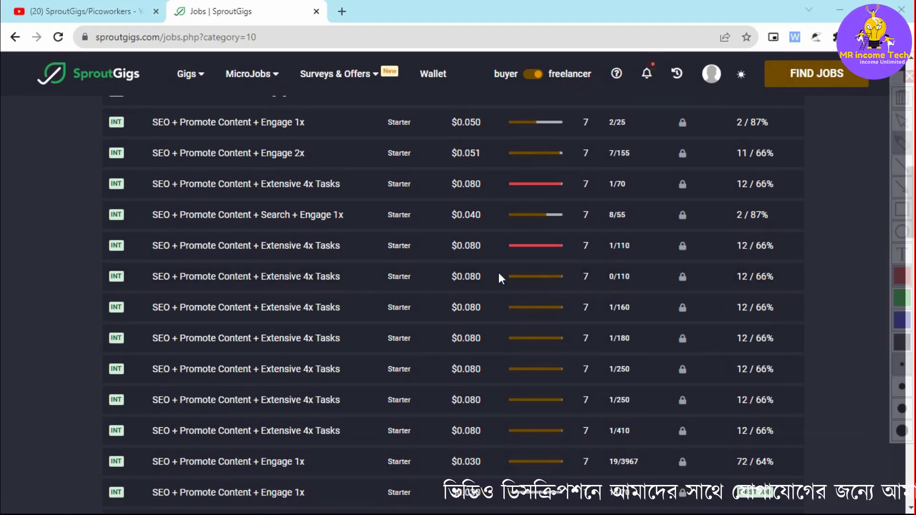
pyautogui.moveTo(529, 269)
pyautogui.mouseDown()
pyautogui.moveTo(517, 273)
pyautogui.moveTo(523, 268)
pyautogui.mouseUp()
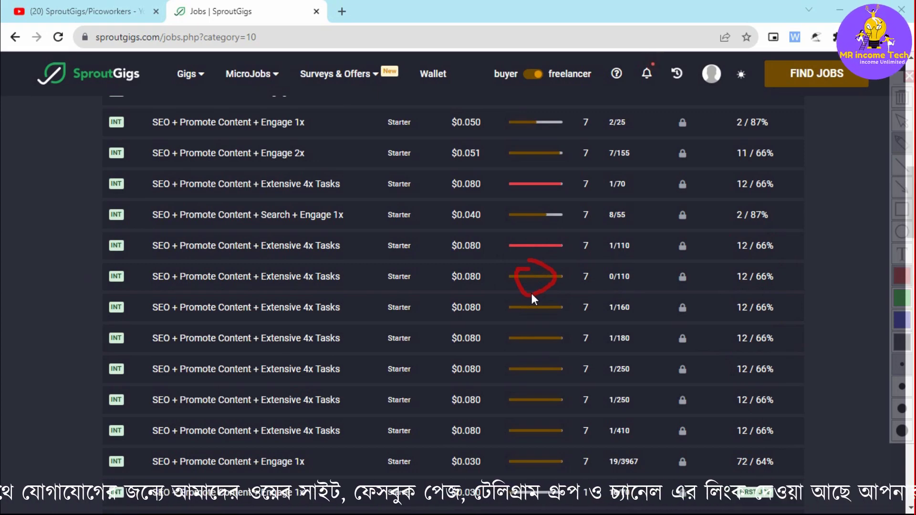
pyautogui.press('Escape')
# Open the SEO + Promote Content + Extensive 4x Tasks job with 0/110 remaining and show its worker instructions
pyautogui.click(289, 281)
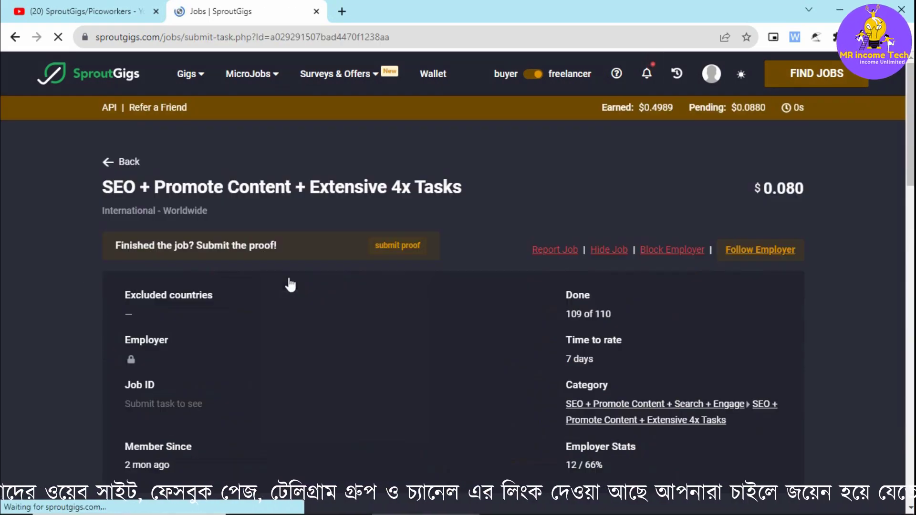
pyautogui.scroll(-7, 409, 373)
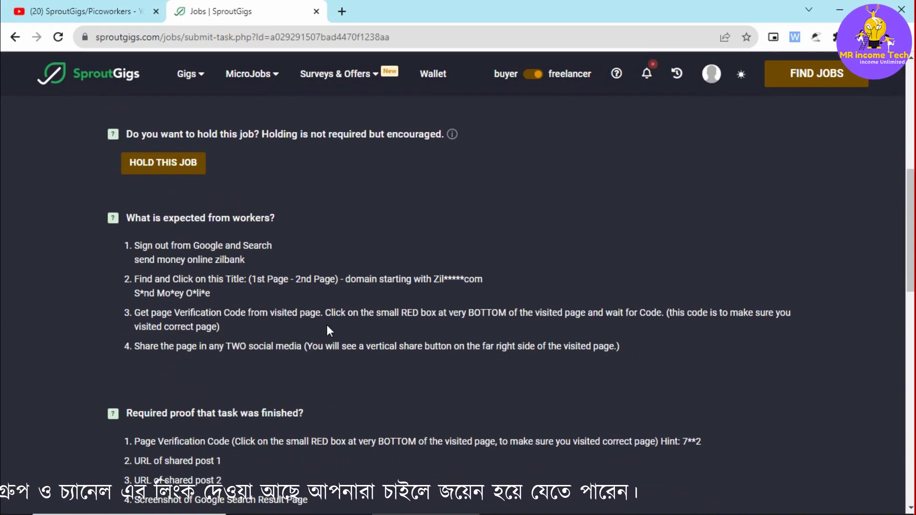
# Circle the "What is expected from workers?" section and mark the sign-out instruction and the search phrase with the screen pen
pyautogui.hotkey('ctrl', 'shift', 'd')
pyautogui.moveTo(183, 198)
pyautogui.mouseDown()
pyautogui.moveTo(62, 214)
pyautogui.moveTo(219, 366)
pyautogui.moveTo(675, 362)
pyautogui.moveTo(820, 297)
pyautogui.moveTo(410, 239)
pyautogui.moveTo(259, 183)
pyautogui.mouseUp()
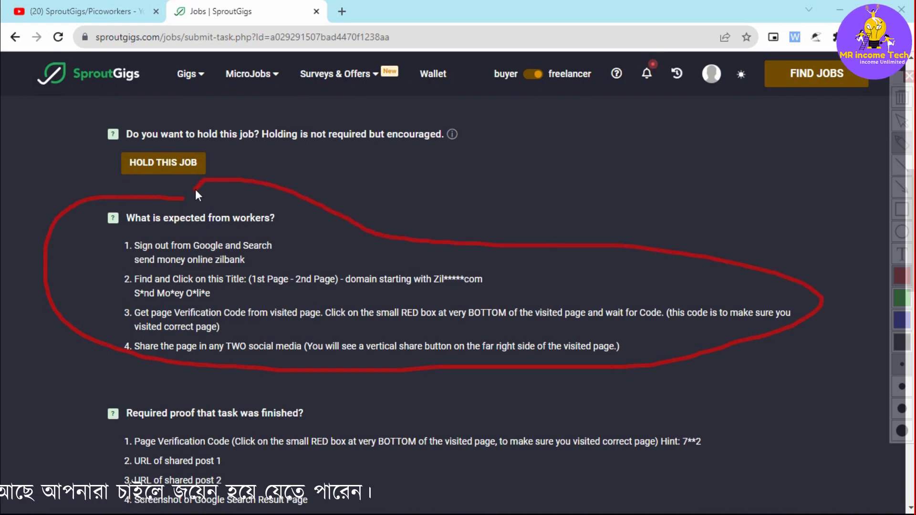
pyautogui.moveTo(195, 190); pyautogui.dragTo(187, 197)
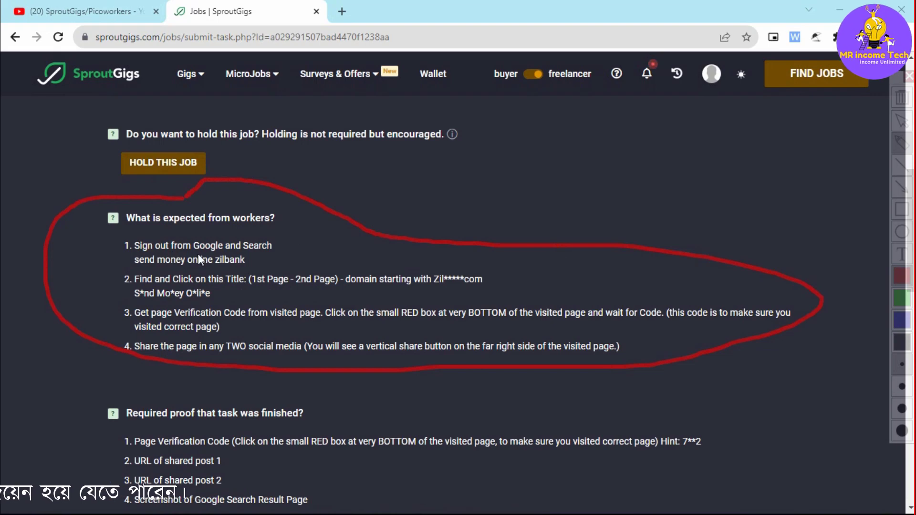
pyautogui.moveTo(198, 254); pyautogui.dragTo(283, 255)
pyautogui.moveTo(125, 225); pyautogui.dragTo(161, 249)
pyautogui.moveTo(136, 269); pyautogui.dragTo(250, 268)
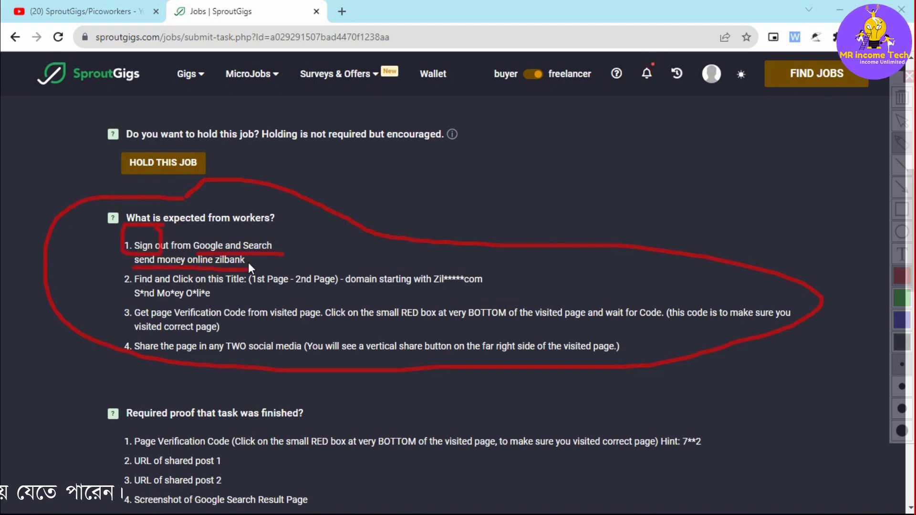
pyautogui.moveTo(136, 265); pyautogui.dragTo(259, 264)
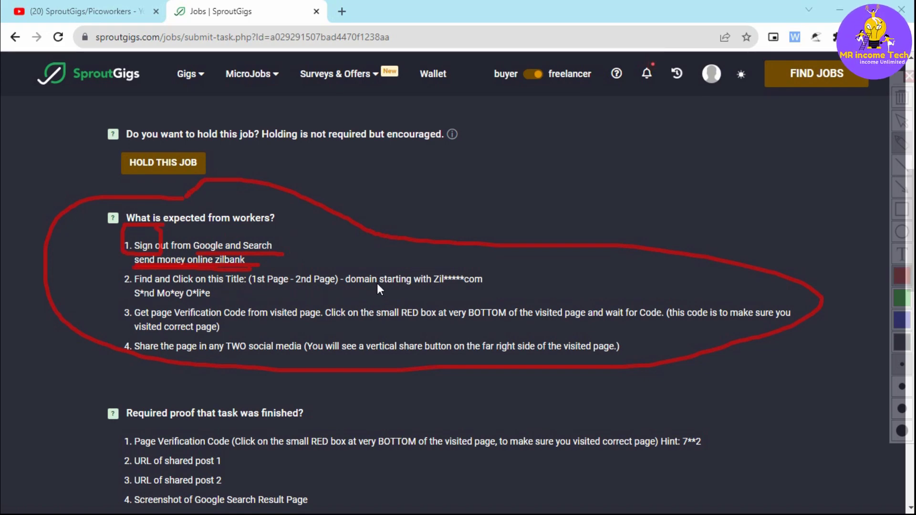
# Underline the masked domain and title, the red box instruction, and the share button instruction in the worker instructions
pyautogui.moveTo(434, 283); pyautogui.dragTo(488, 283)
pyautogui.moveTo(148, 301); pyautogui.dragTo(218, 297)
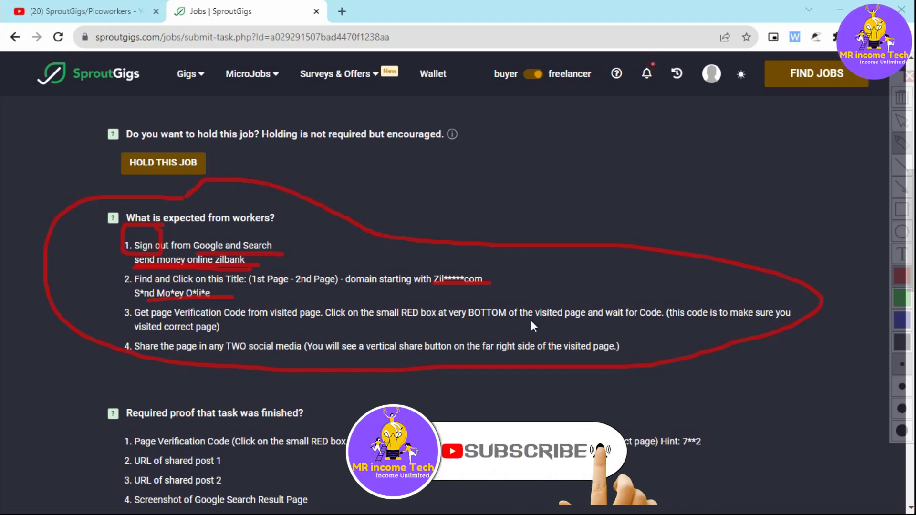
pyautogui.moveTo(281, 327); pyautogui.dragTo(392, 327)
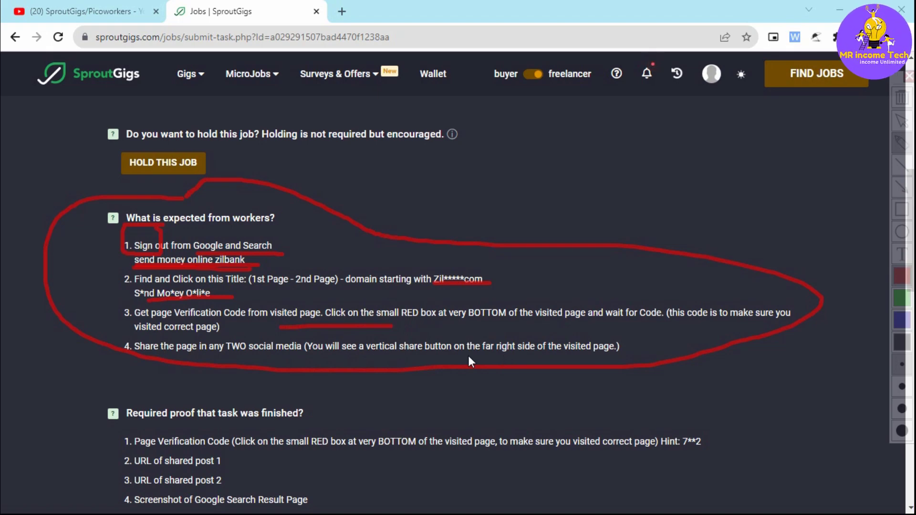
pyautogui.moveTo(453, 355); pyautogui.dragTo(502, 355)
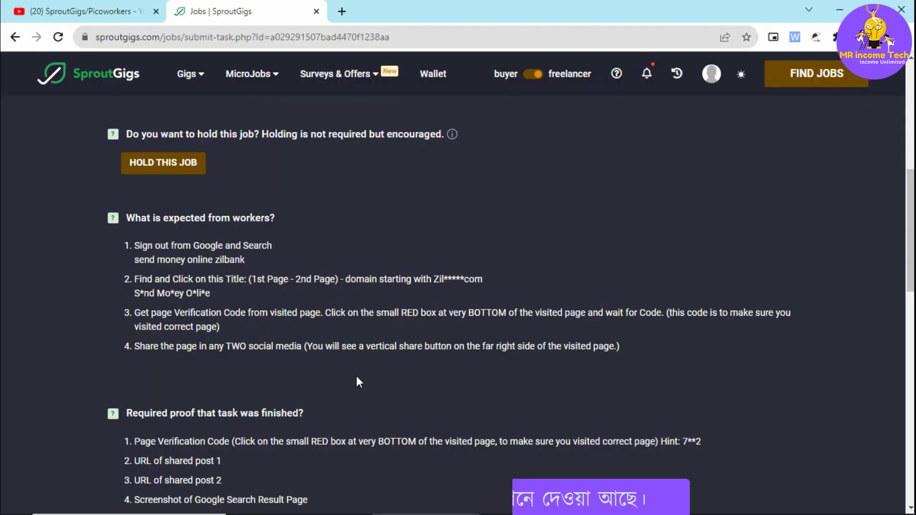
# Underline the Page Verification Code item in the required proof list, clear the marks, and point out the shared post URL item
pyautogui.scroll(-1, 157, 376)
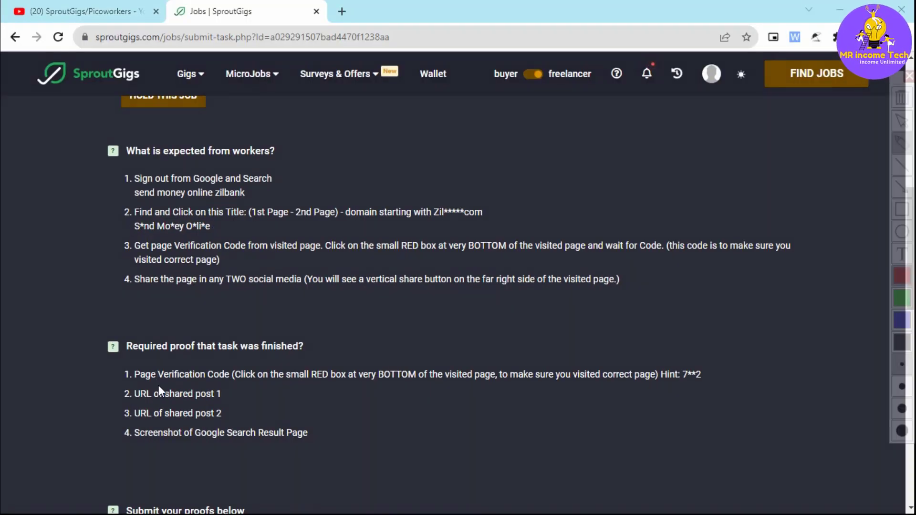
pyautogui.hotkey('ctrl', 'alt', 'g')
pyautogui.moveTo(211, 383); pyautogui.dragTo(220, 385)
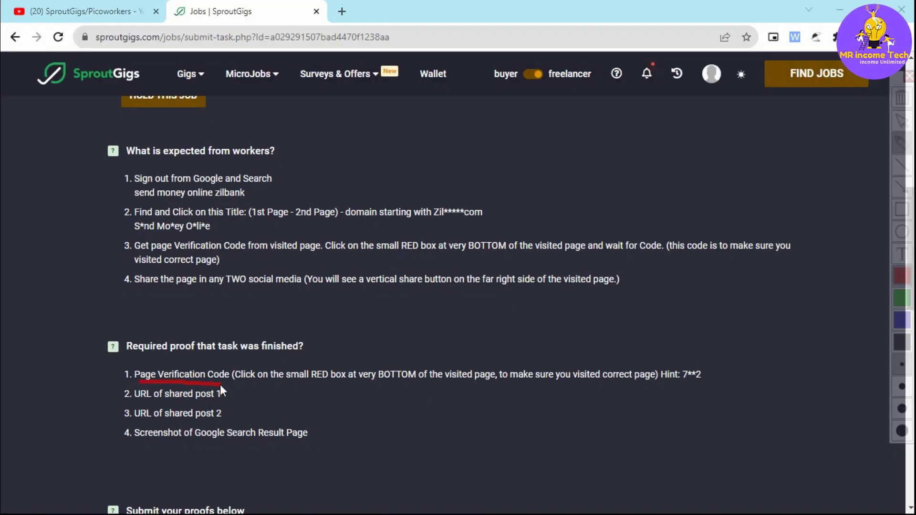
pyautogui.moveTo(380, 391); pyautogui.dragTo(433, 394)
pyautogui.press('Escape')
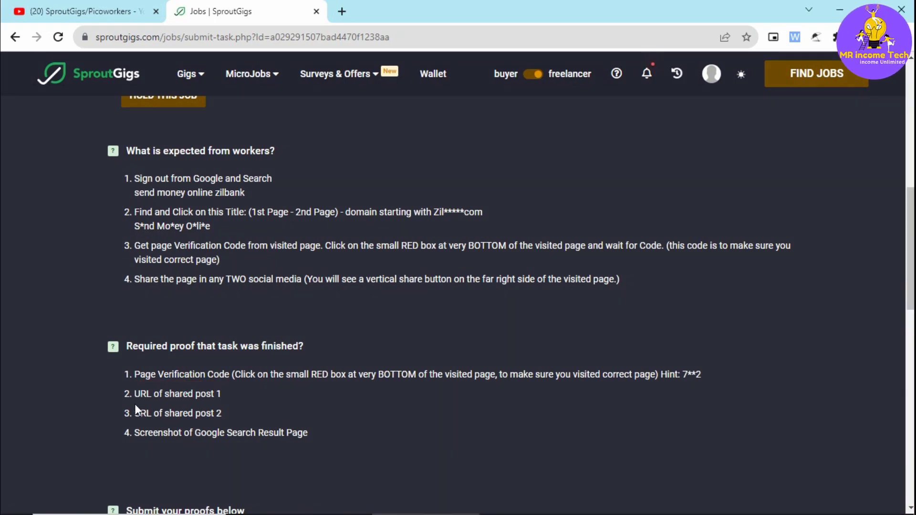
pyautogui.moveTo(146, 393); pyautogui.dragTo(221, 393)
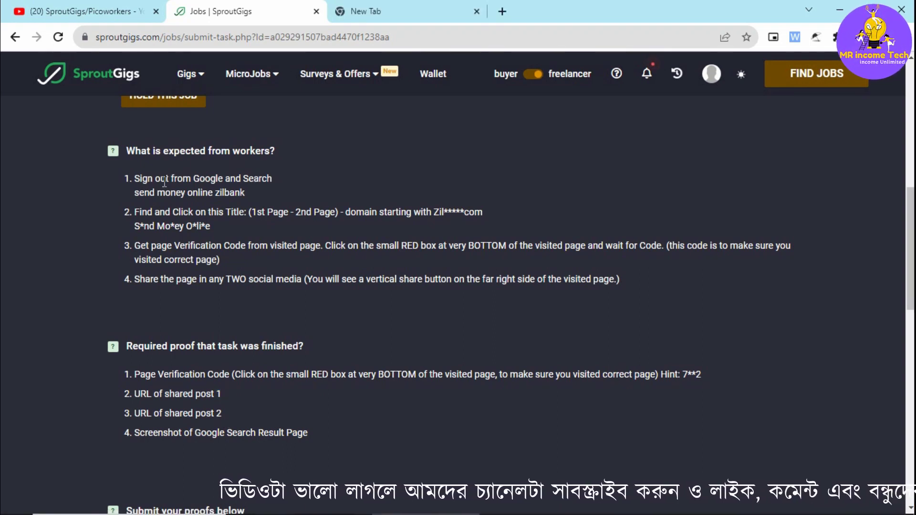
# Circle "Sign out" in the first worker instruction with the screen pen and clear the drawing
pyautogui.hotkey('ctrl', 'shift', '1')
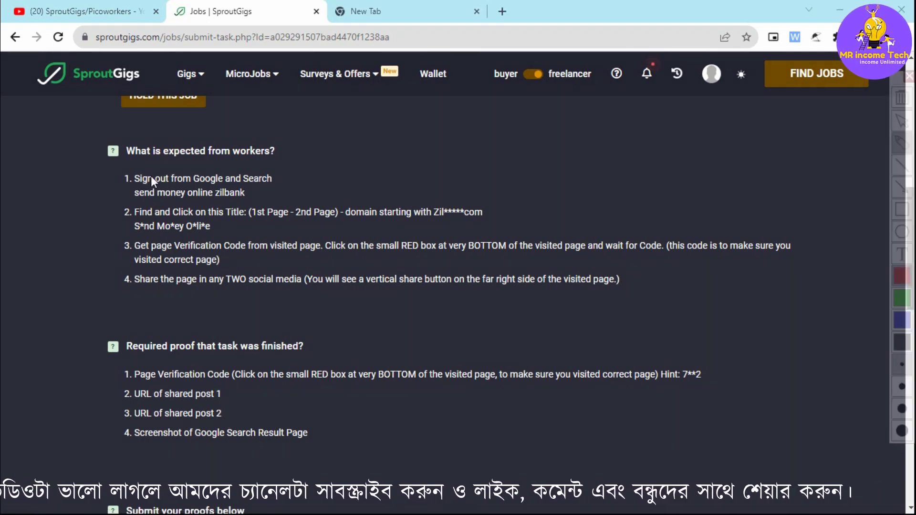
pyautogui.moveTo(168, 179)
pyautogui.mouseDown()
pyautogui.moveTo(143, 185)
pyautogui.moveTo(178, 168)
pyautogui.mouseUp()
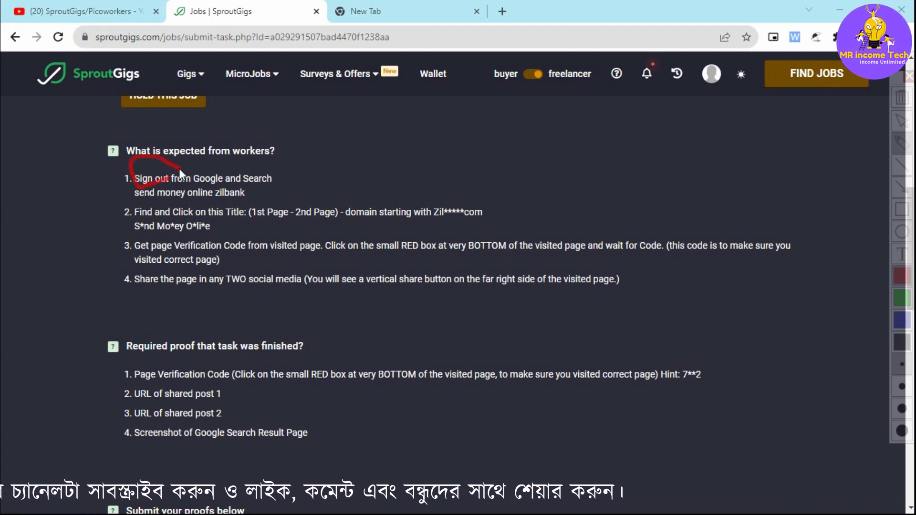
pyautogui.hotkey('ctrl', 'shift', '1')
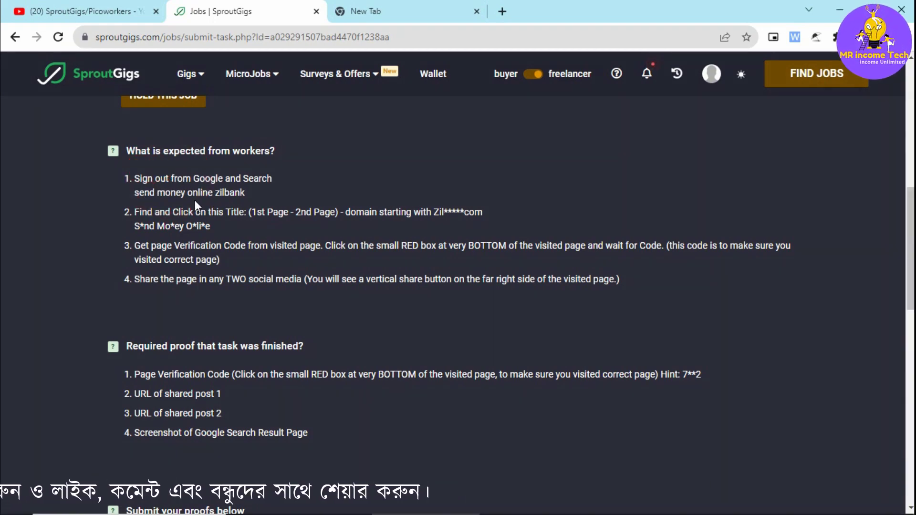
# Copy the search phrase "send money online zilbank" from the first worker instruction and search Google for it in a guest browser window
pyautogui.moveTo(245, 193); pyautogui.dragTo(116, 195)
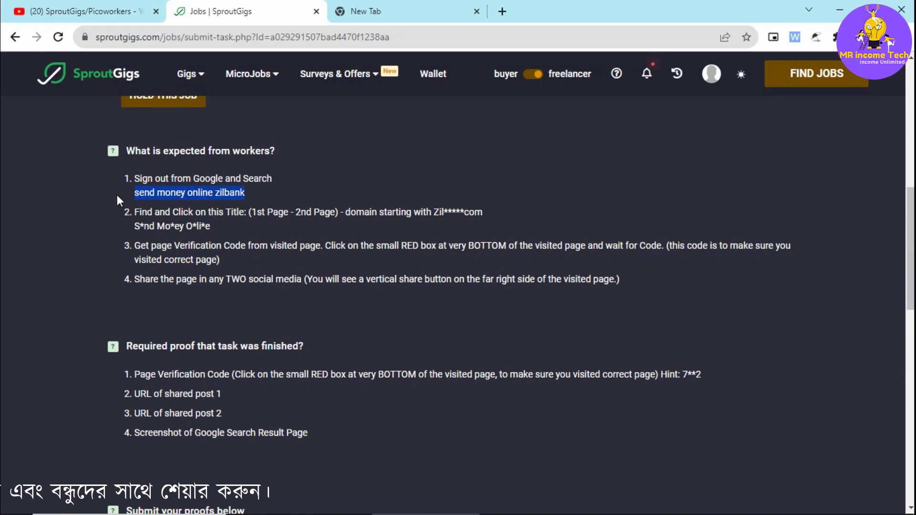
pyautogui.rightClick(171, 195)
pyautogui.click(189, 205)
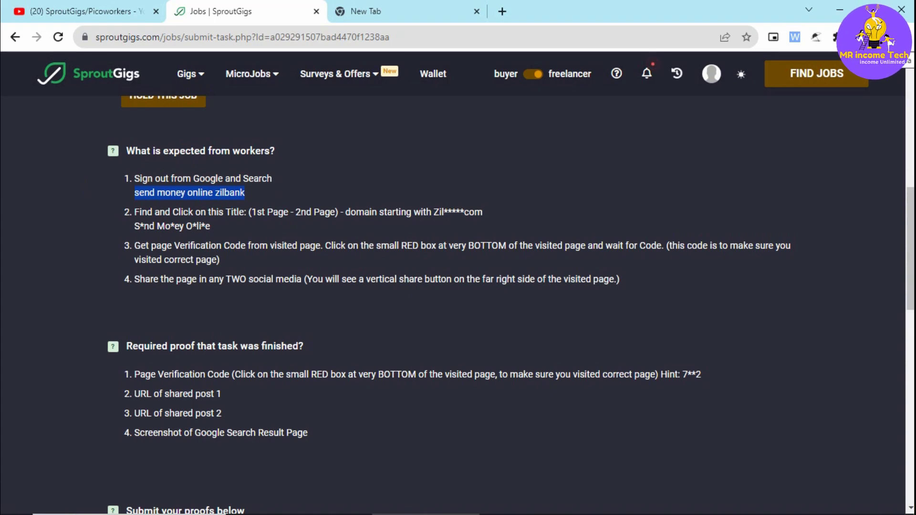
pyautogui.click(869, 37)
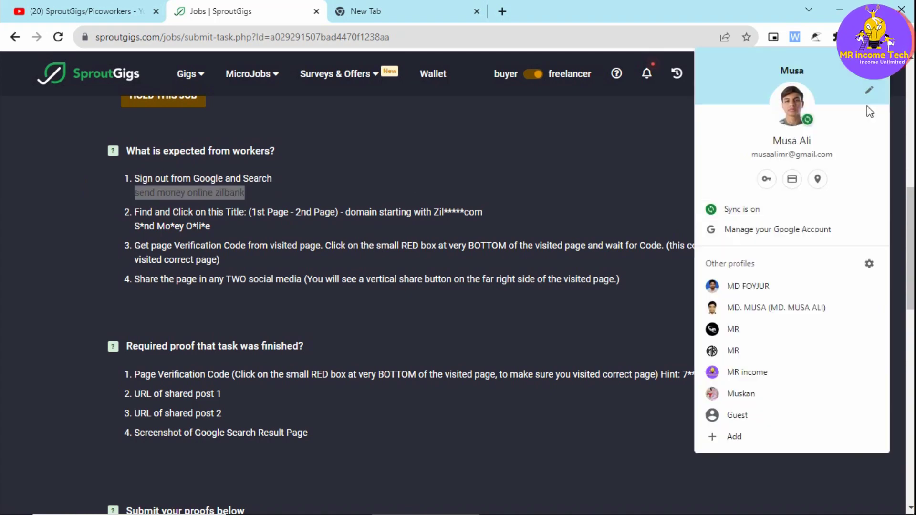
pyautogui.click(737, 415)
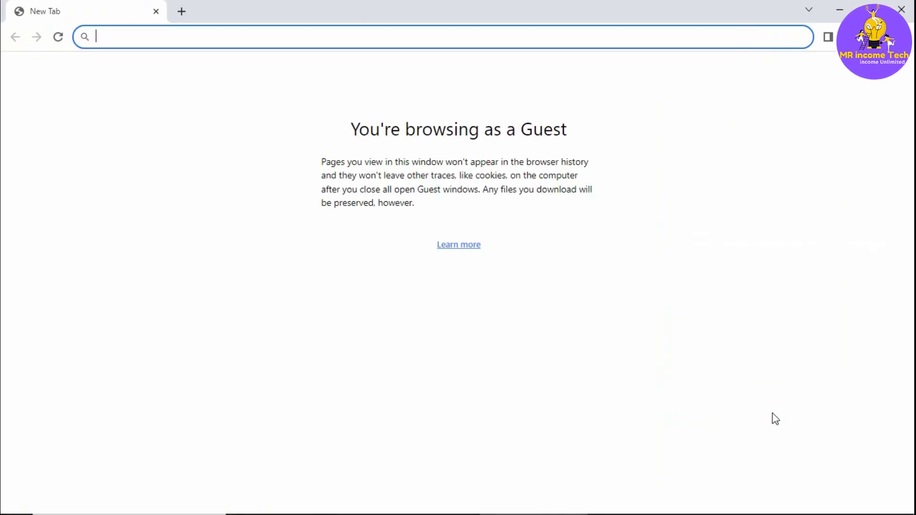
pyautogui.hotkey('ctrl', 'v')
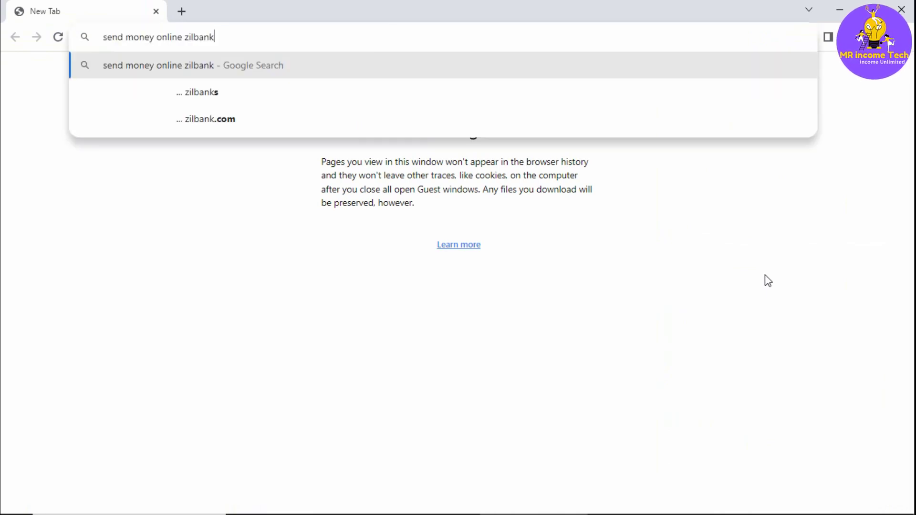
pyautogui.press('Return')
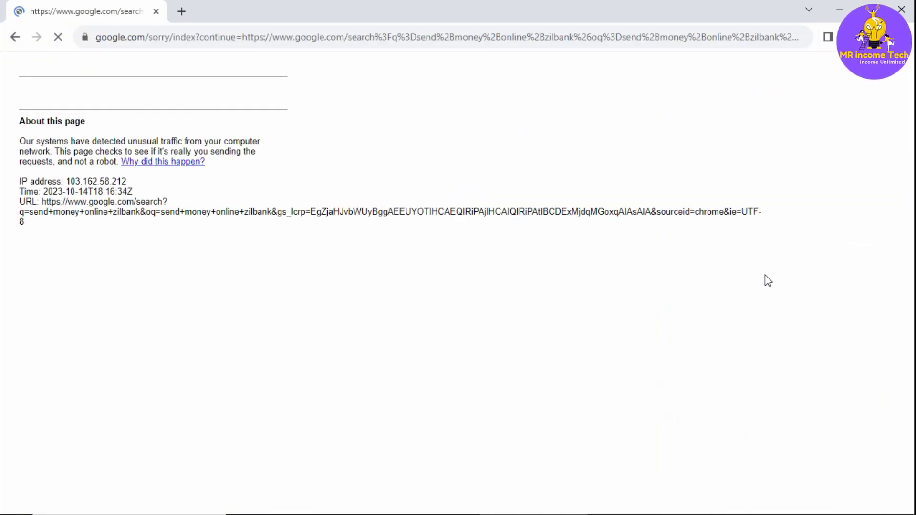
# Complete the robot check by selecting all images with bicycles, and dismiss the translation popup on the search results
pyautogui.click(35, 124)
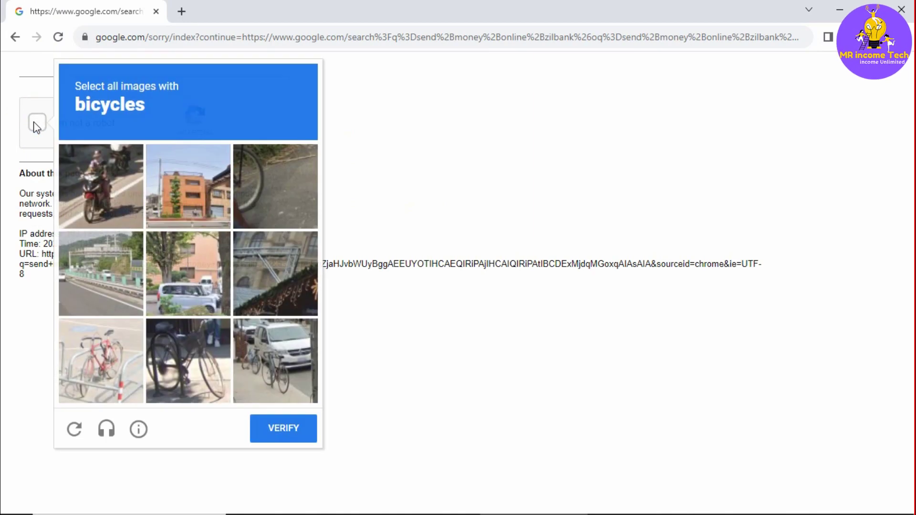
pyautogui.click(188, 361)
pyautogui.click(258, 363)
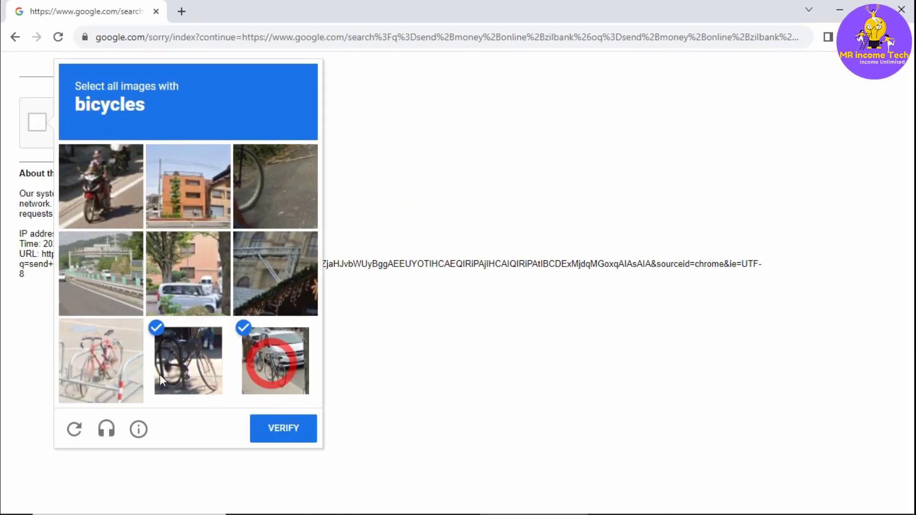
pyautogui.click(124, 374)
pyautogui.click(285, 429)
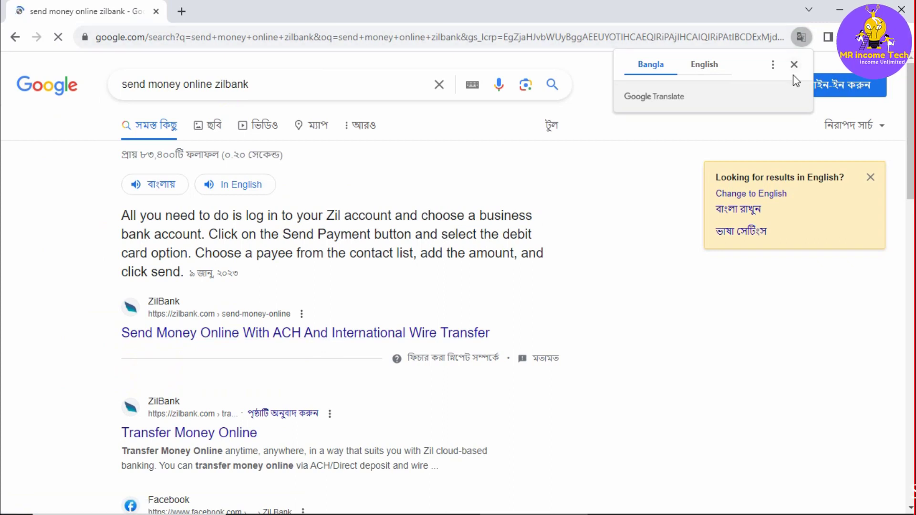
pyautogui.click(794, 66)
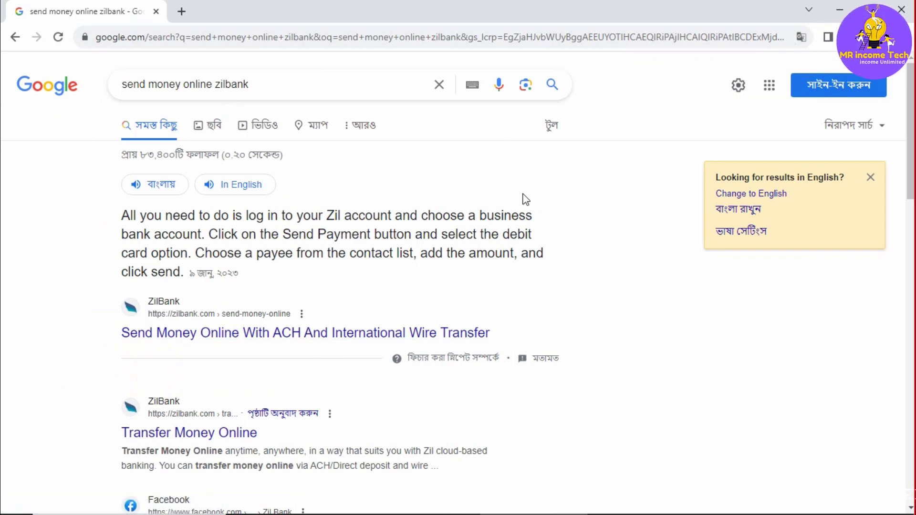
# Compare the masked title and domain in the job instructions with the first ZilBank search result, marking it with the screen pen
pyautogui.hotkey('alt', 'Tab')
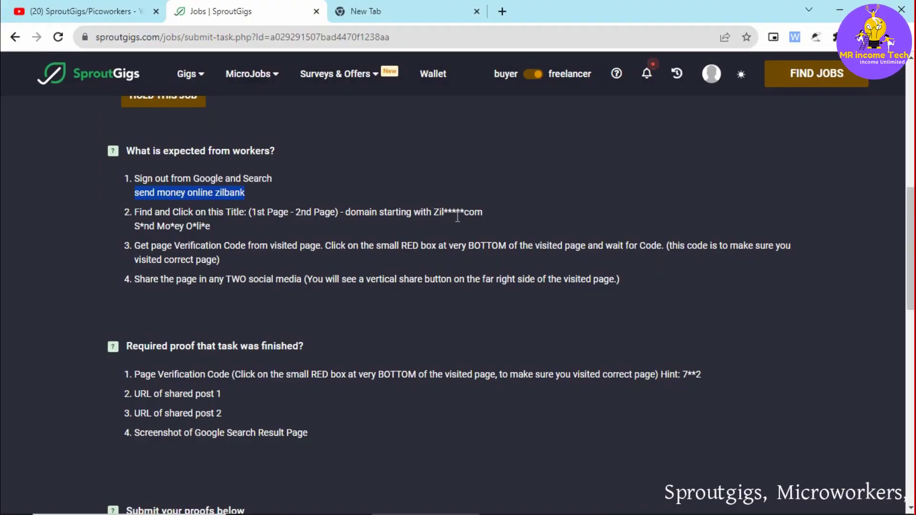
pyautogui.hotkey('alt', 'Tab')
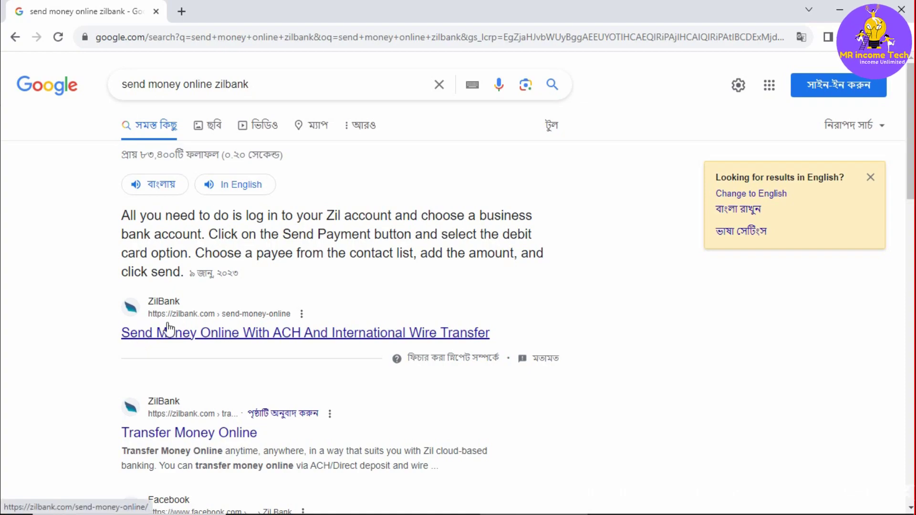
pyautogui.hotkey('alt', 'Tab')
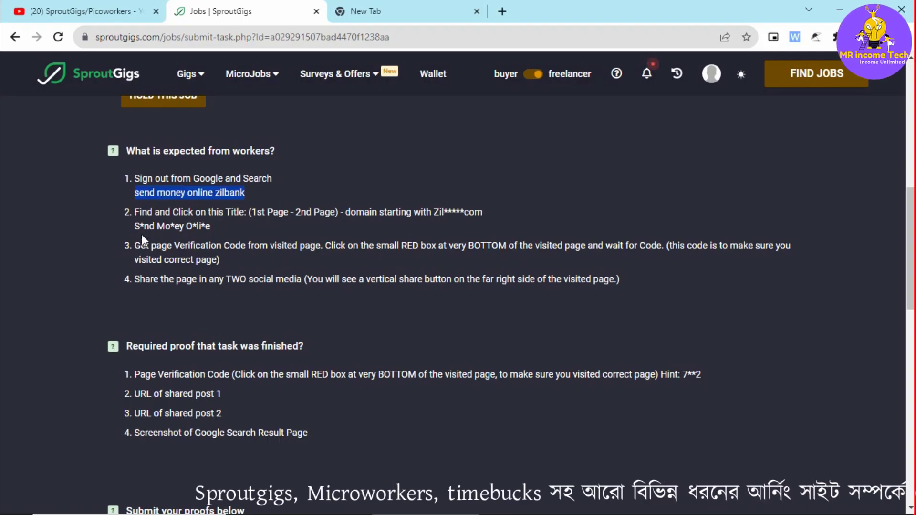
pyautogui.hotkey('alt', 'Tab')
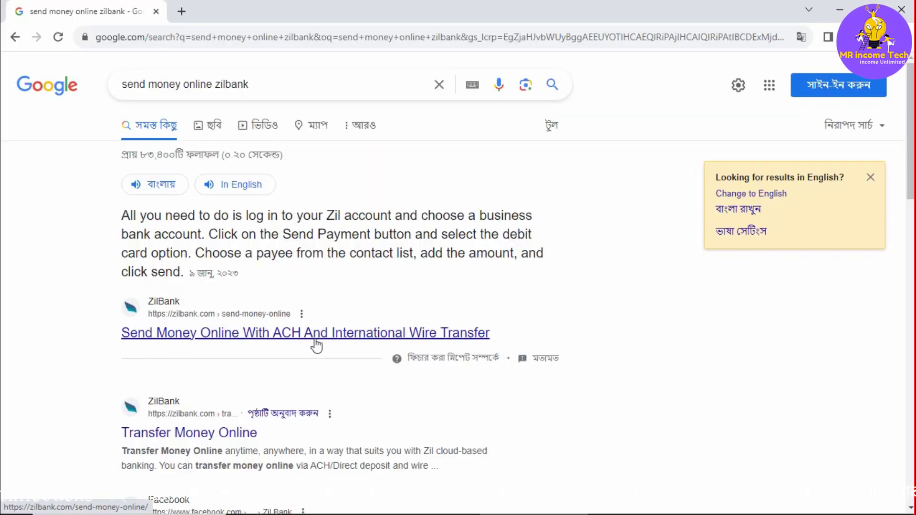
pyautogui.hotkey('alt', 'Tab')
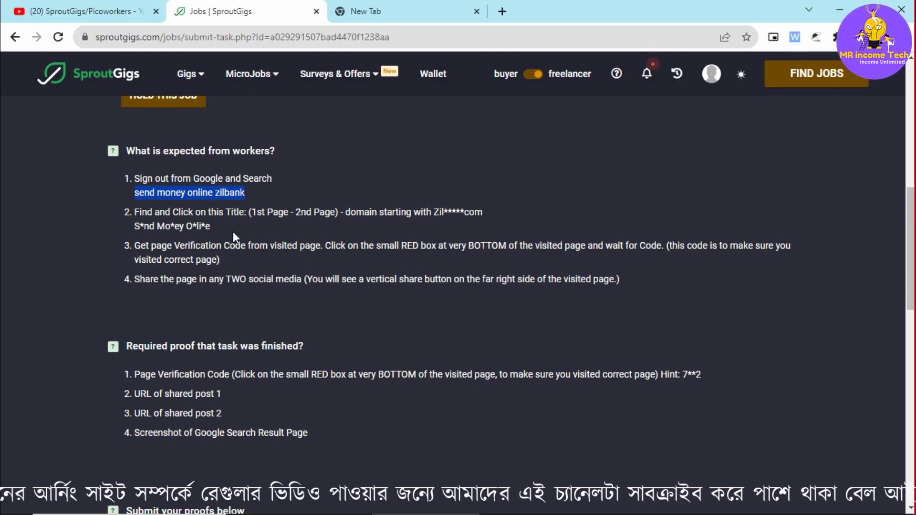
pyautogui.hotkey('alt', 'Tab')
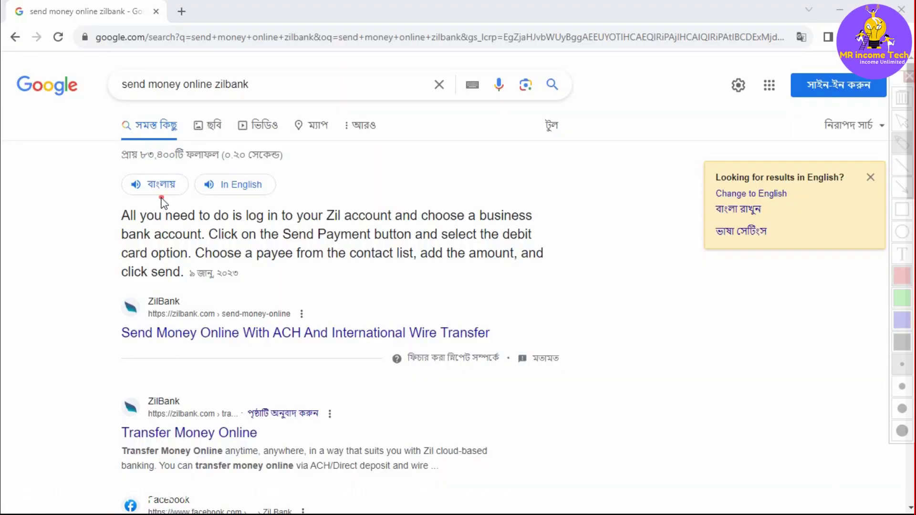
pyautogui.moveTo(162, 197); pyautogui.dragTo(134, 344)
pyautogui.press('Escape')
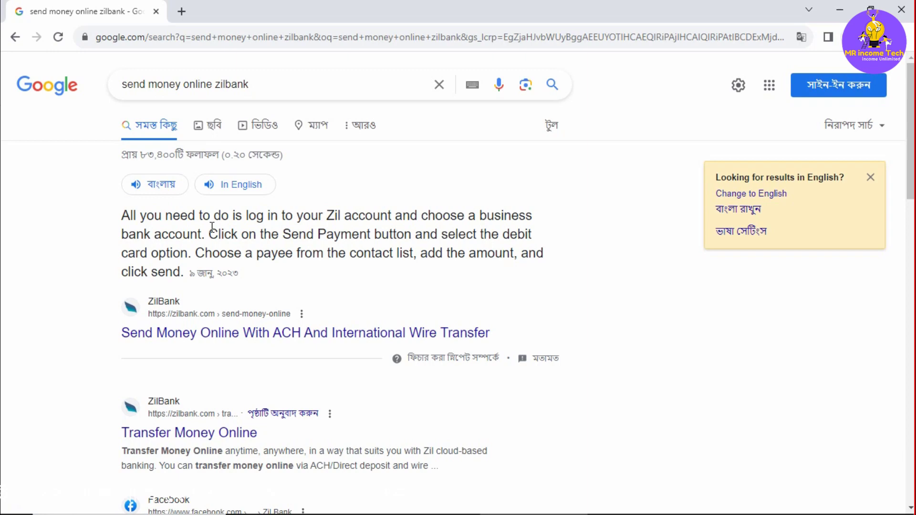
# Open the "Send Money Online With ACH And International Wire Transfer" result in a new tab and go to the red box in its footer
pyautogui.keyDown('ctrl'); pyautogui.click(205, 341); pyautogui.keyUp('ctrl')
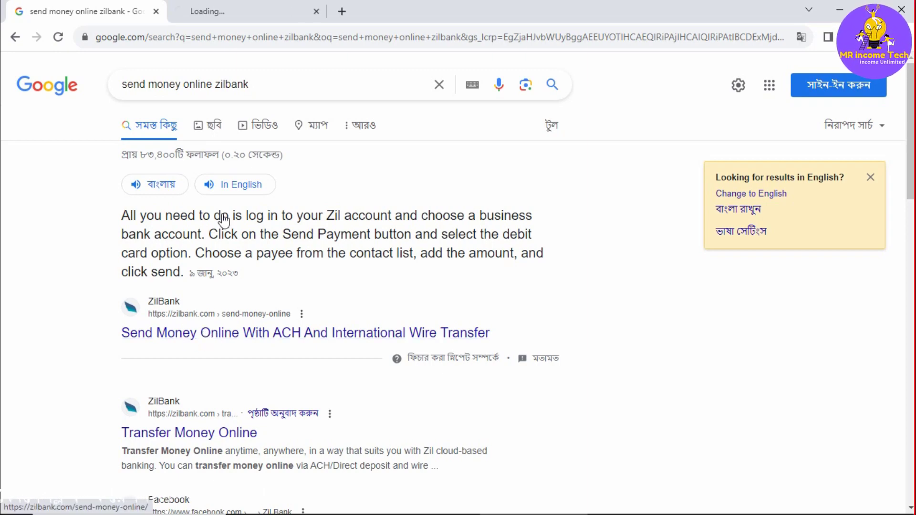
pyautogui.click(223, 3)
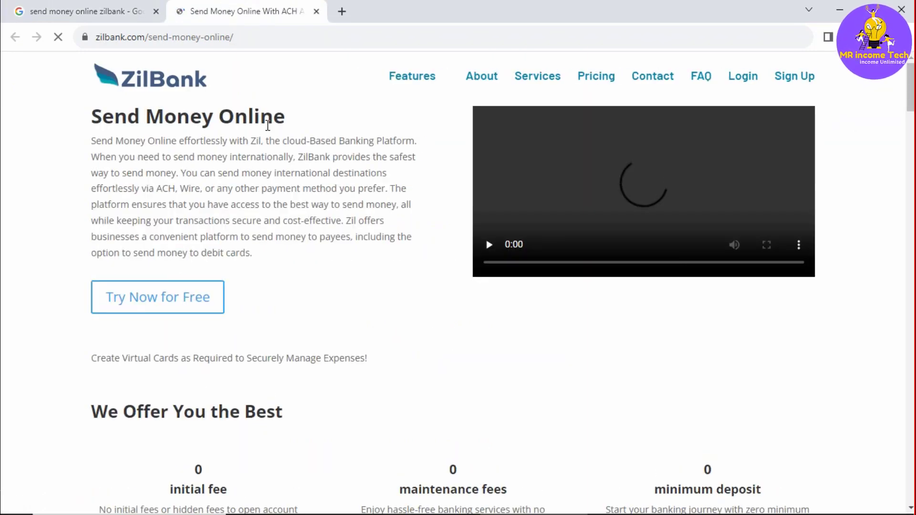
pyautogui.hotkey('alt', 'Tab')
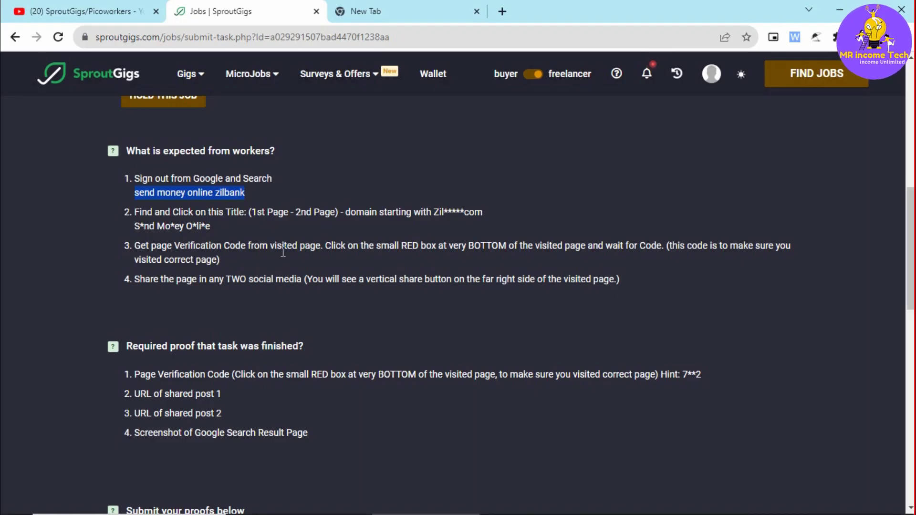
pyautogui.click(398, 6)
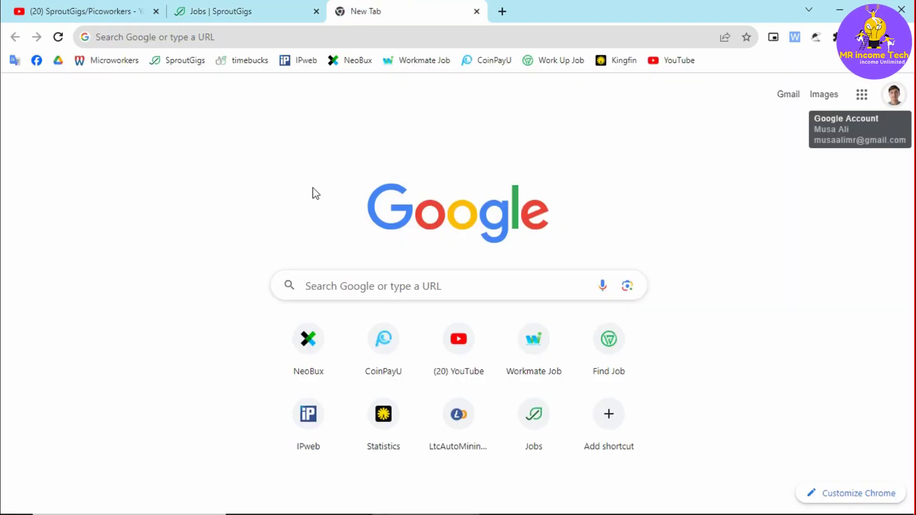
pyautogui.hotkey('alt', 'Tab')
pyautogui.scroll(-20, 421, 199)
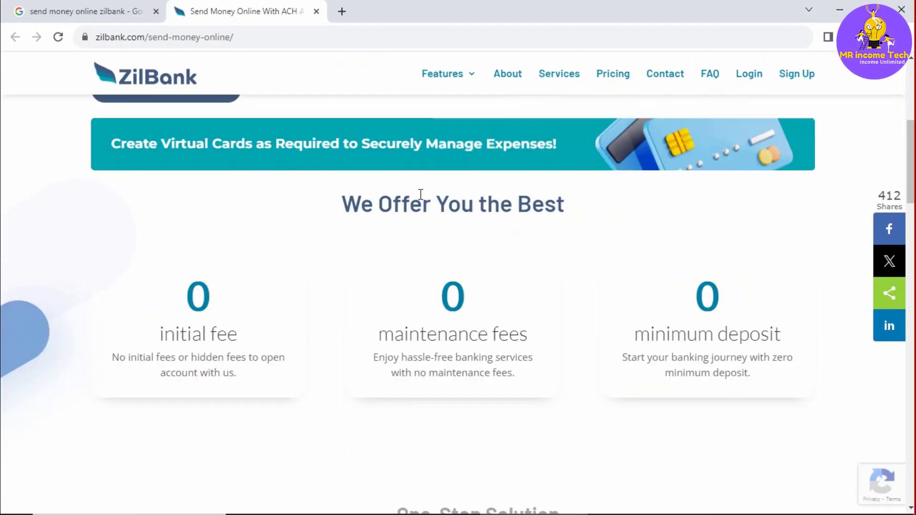
pyautogui.scroll(-15, 420, 196)
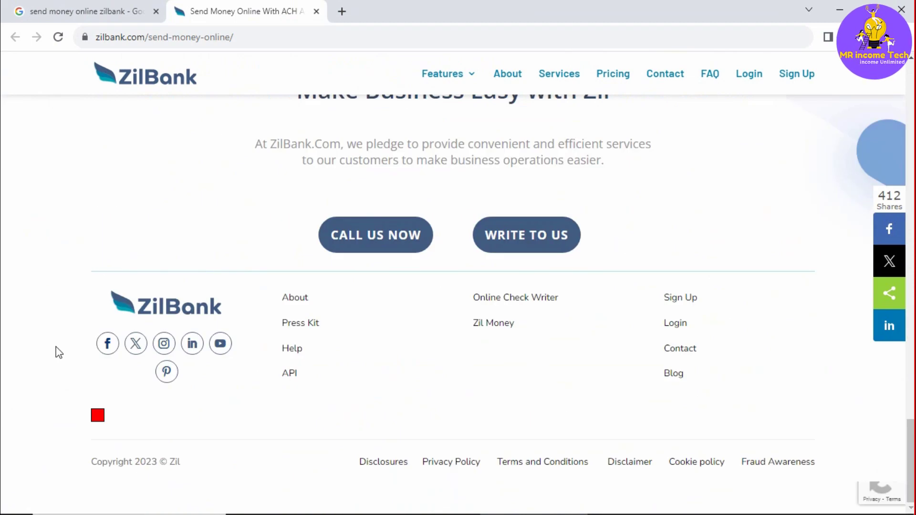
# Return to the SproutGigs job instructions and close the empty browser tab
pyautogui.hotkey('alt', 'Tab')
pyautogui.click(215, 10)
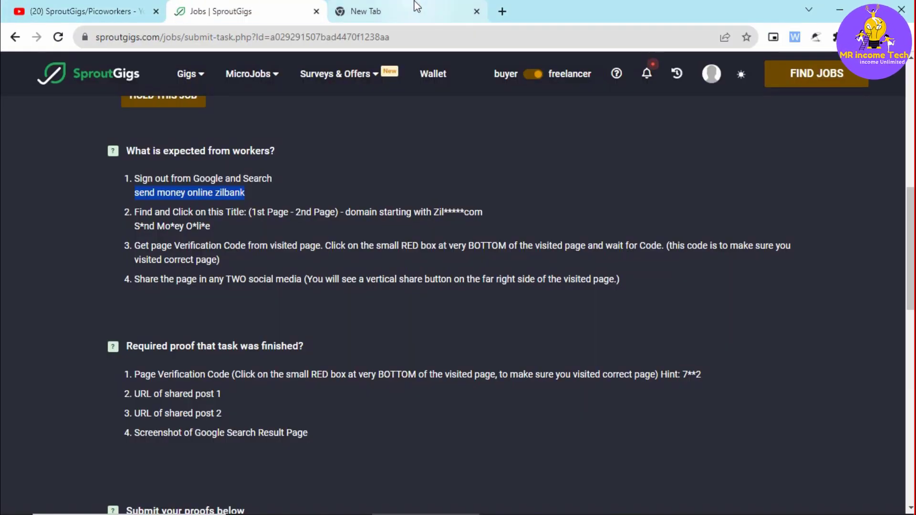
pyautogui.click(476, 11)
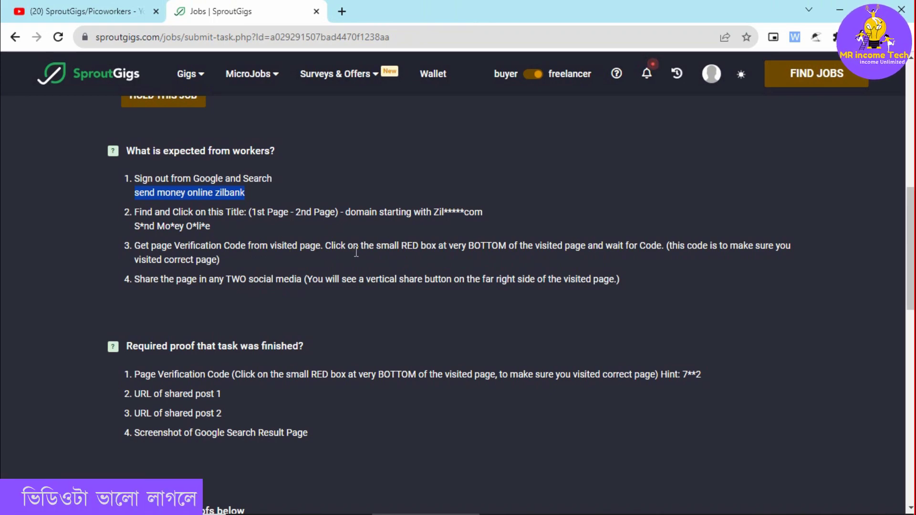
# Point an arrow at the red box in the ZilBank footer, clear the drawing, and start the verification code countdown
pyautogui.hotkey('alt', 'Tab')
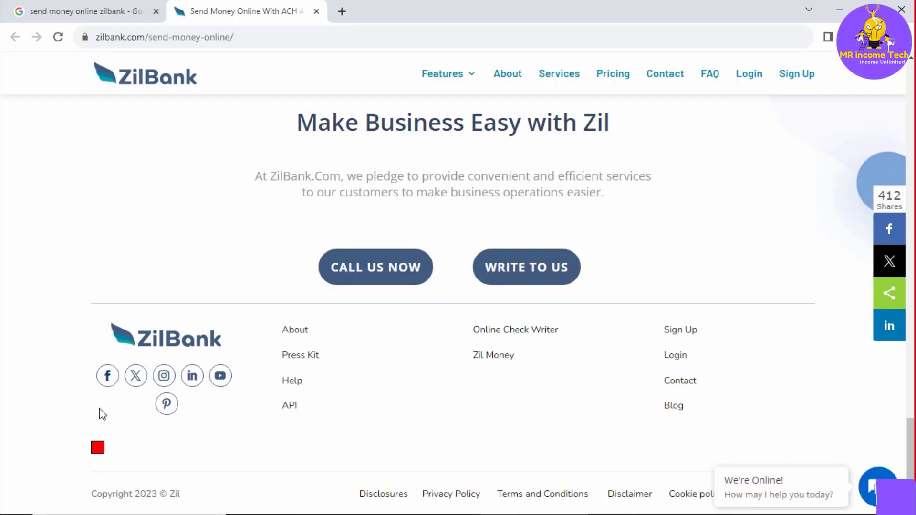
pyautogui.moveTo(99, 407); pyautogui.dragTo(101, 433)
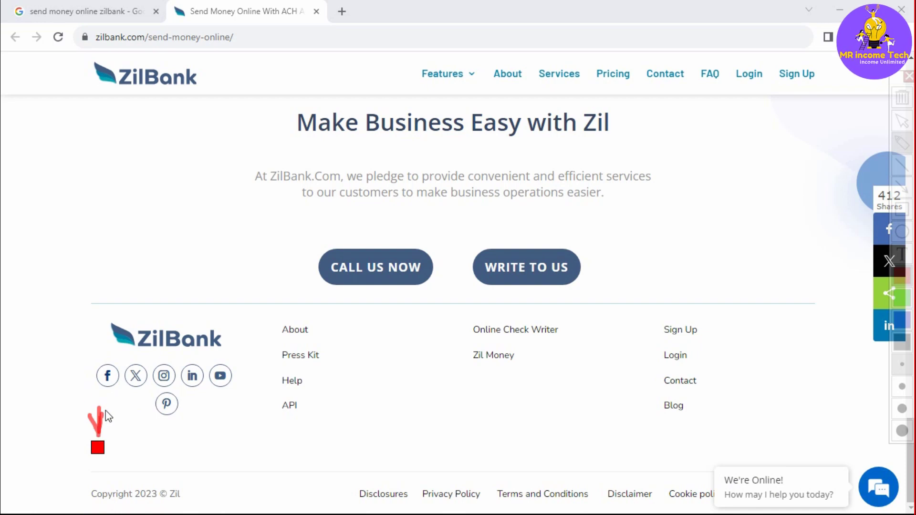
pyautogui.press('Escape')
pyautogui.click(99, 447)
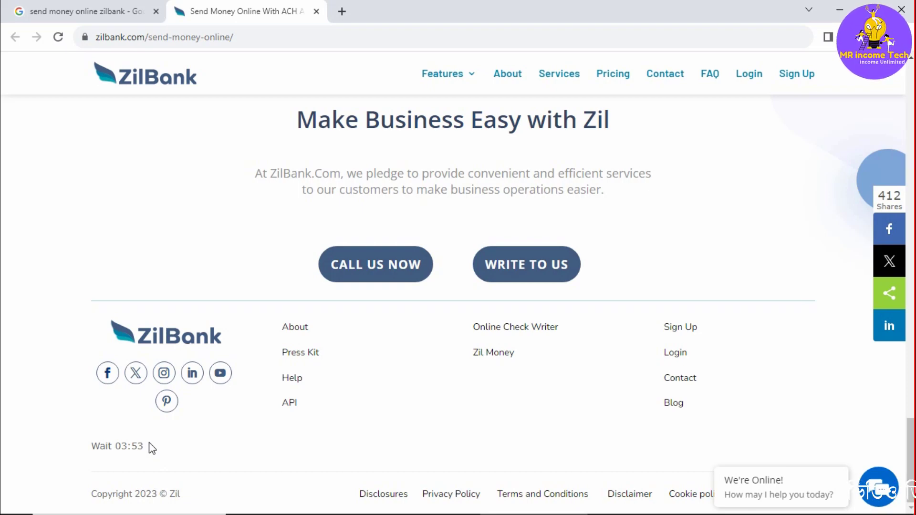
# Open the SproutGigs jobs list in a new tab and filter it by the category SEO + Promote Content + Search + Engage
pyautogui.hotkey('alt', 'Tab')
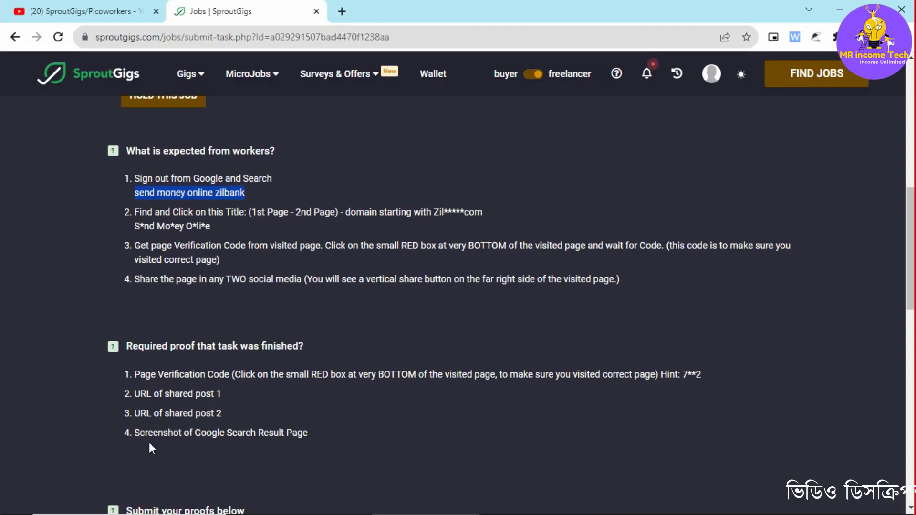
pyautogui.middleClick(110, 76)
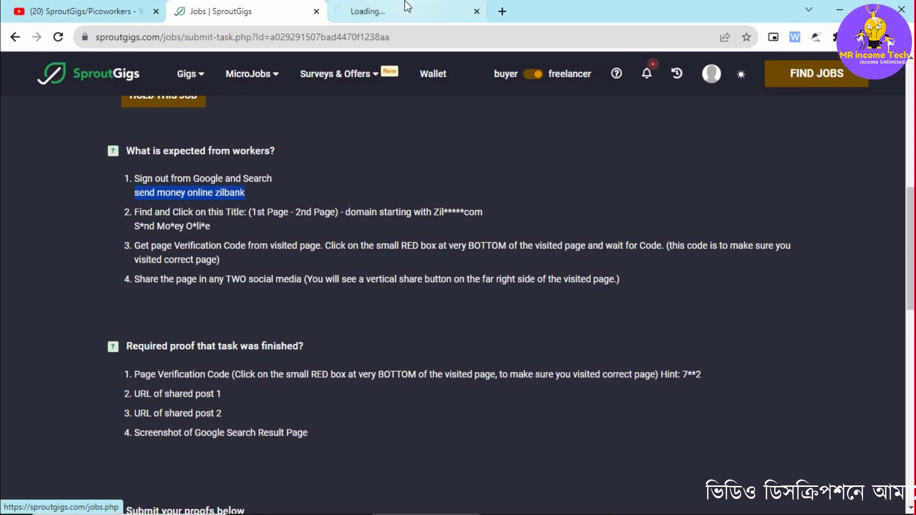
pyautogui.click(403, 12)
pyautogui.scroll(-7, 485, 164)
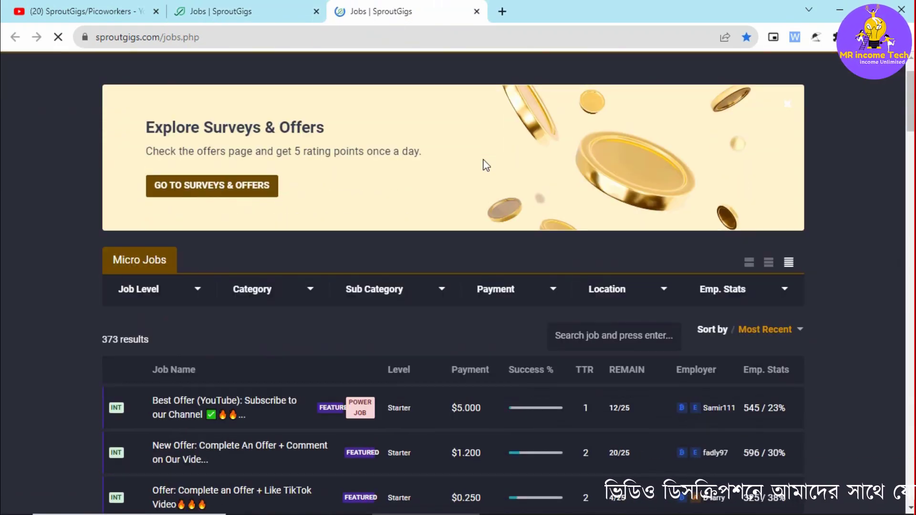
pyautogui.scroll(4, 394, 204)
pyautogui.click(287, 228)
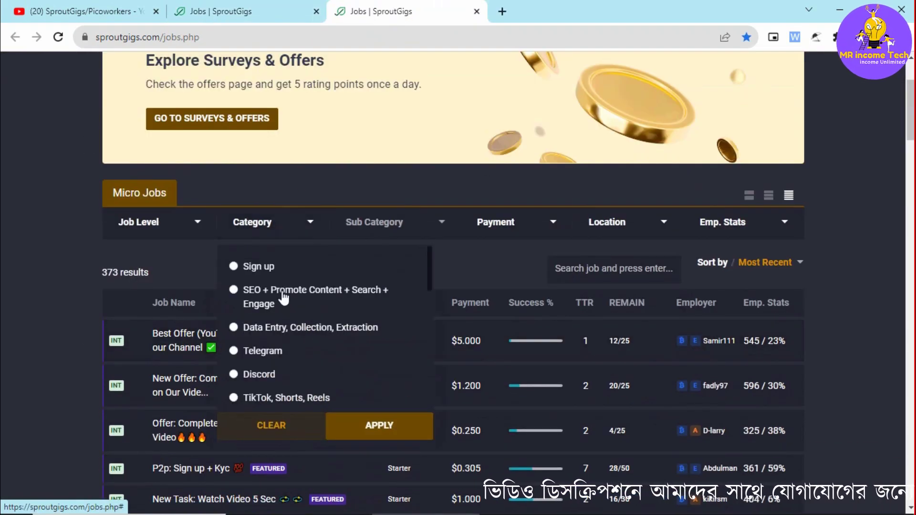
pyautogui.click(288, 292)
pyautogui.click(373, 425)
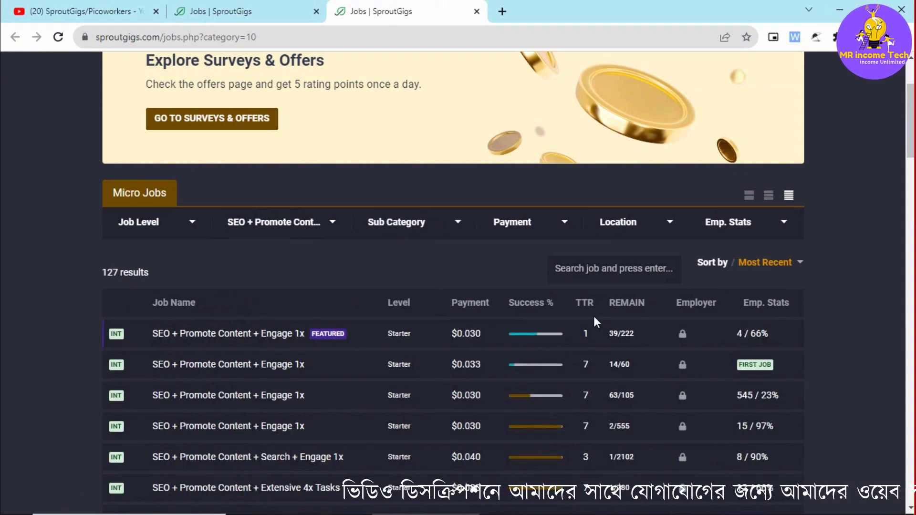
# Open another $0.080 SEO + Promote Content + Extensive 4x Tasks job and go to its worker instructions
pyautogui.scroll(-8, 593, 317)
pyautogui.scroll(-3, 449, 325)
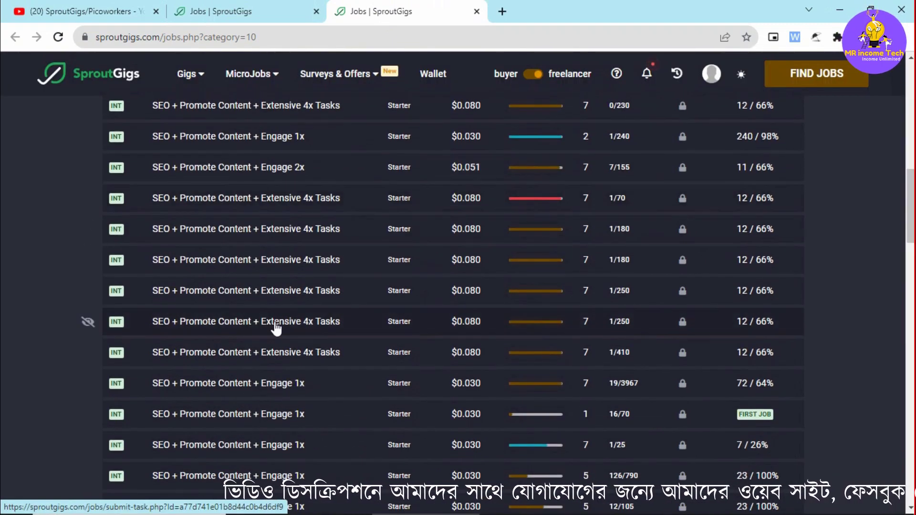
pyautogui.click(313, 299)
pyautogui.scroll(-6, 402, 297)
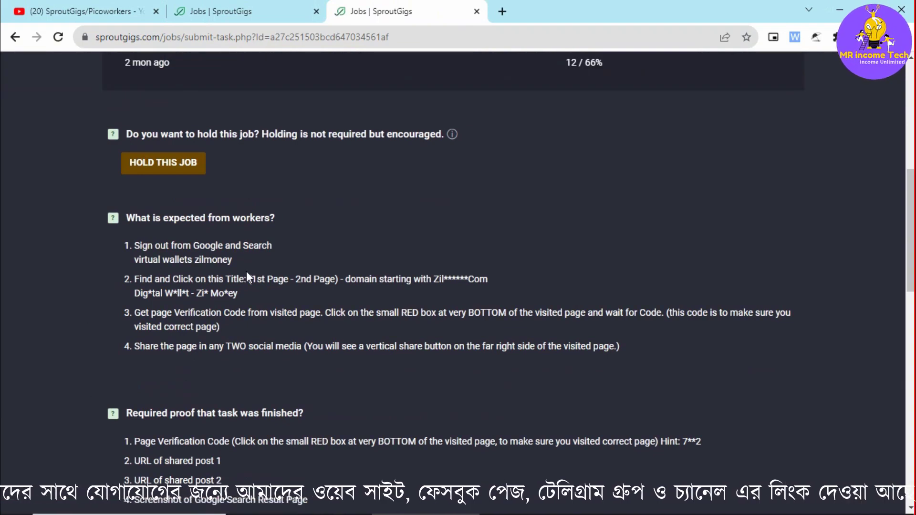
# Select the page verification code in the ZilBank footer and copy the address of the Send Money Online page
pyautogui.scroll(-3, 247, 271)
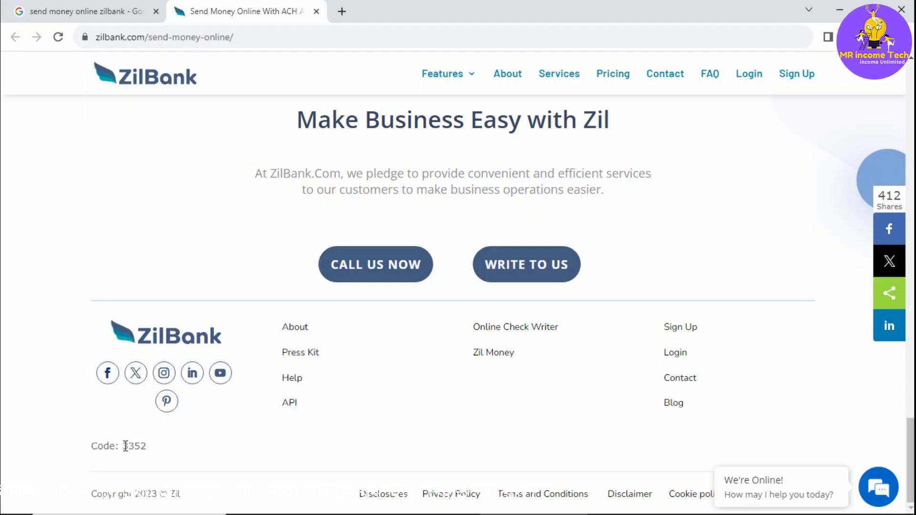
pyautogui.click(163, 450)
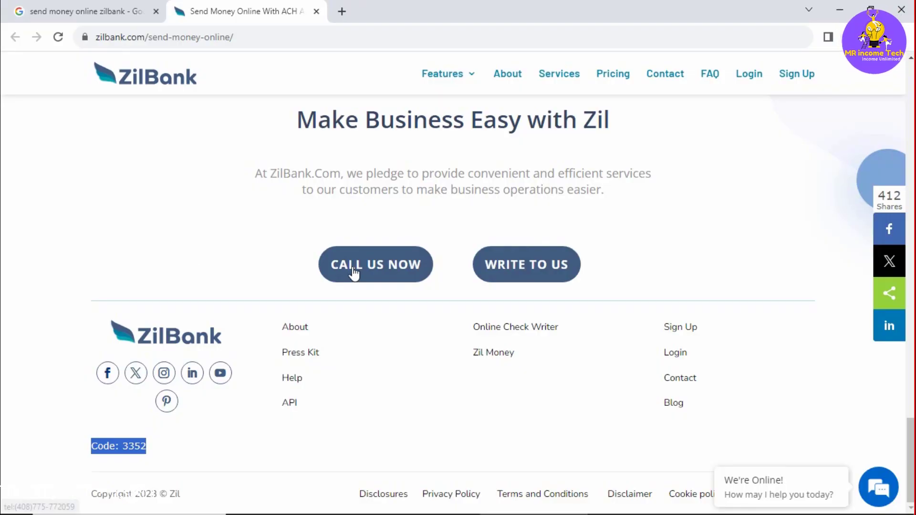
pyautogui.scroll(10, 353, 272)
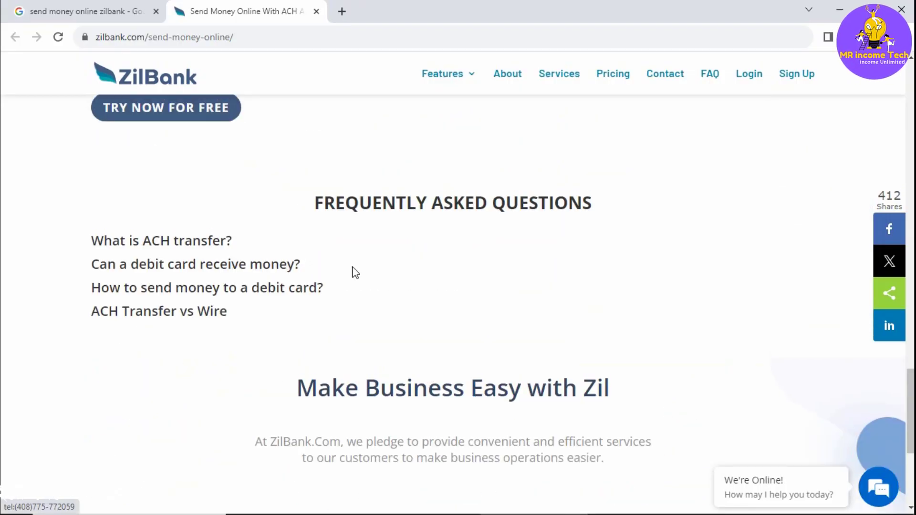
pyautogui.scroll(6, 355, 273)
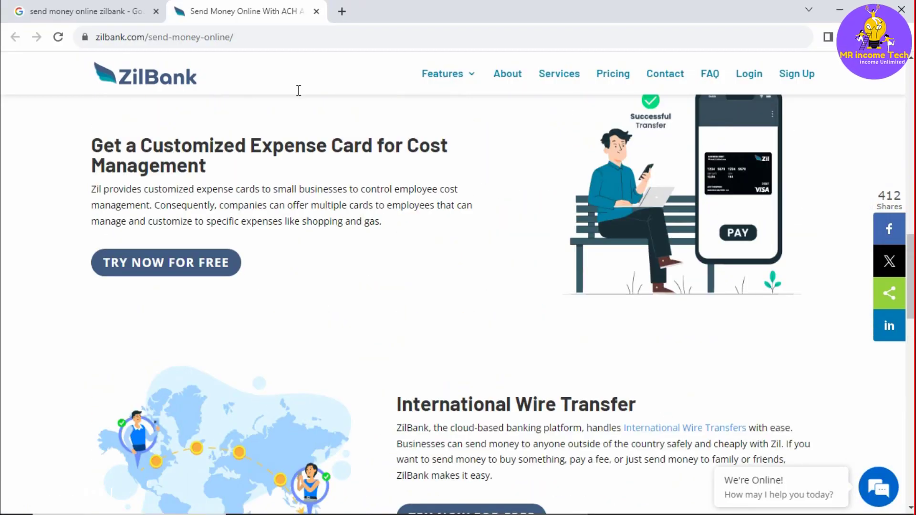
pyautogui.click(237, 38)
pyautogui.hotkey('ctrl', 'c')
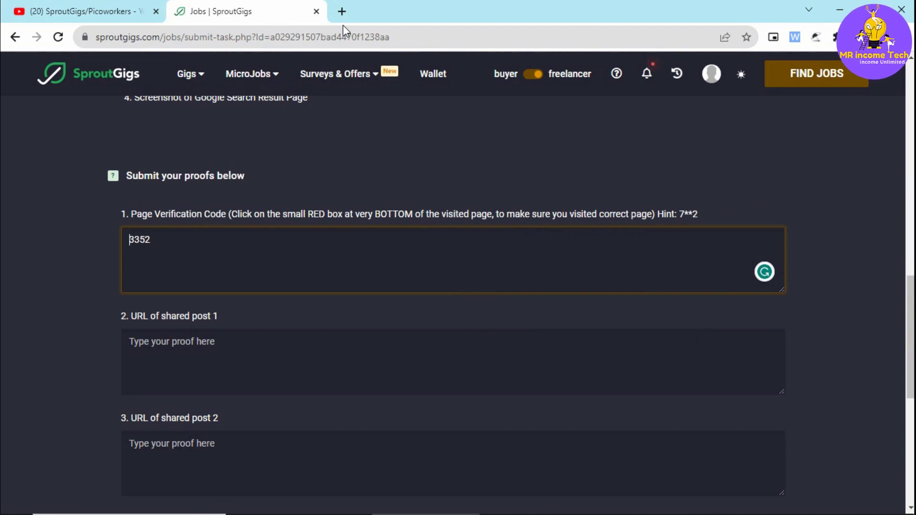
pyautogui.click(343, 21)
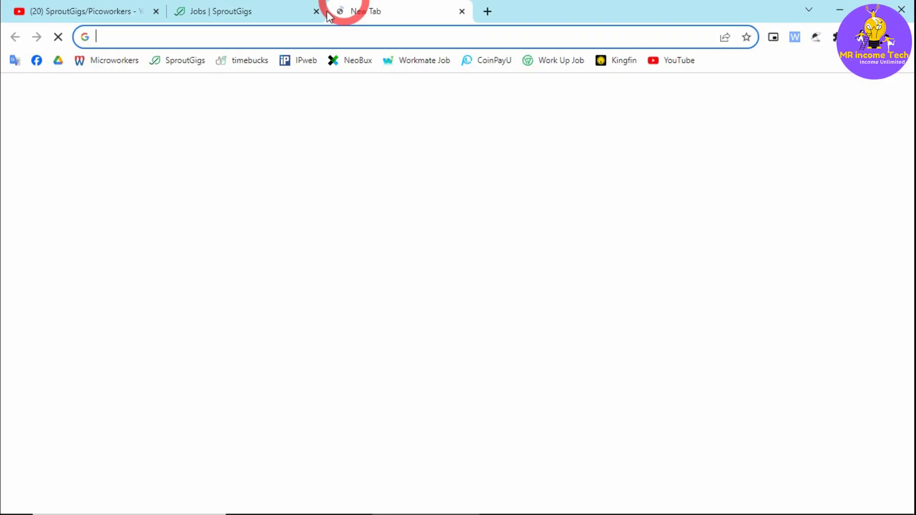
pyautogui.hotkey('ctrl', 'v')
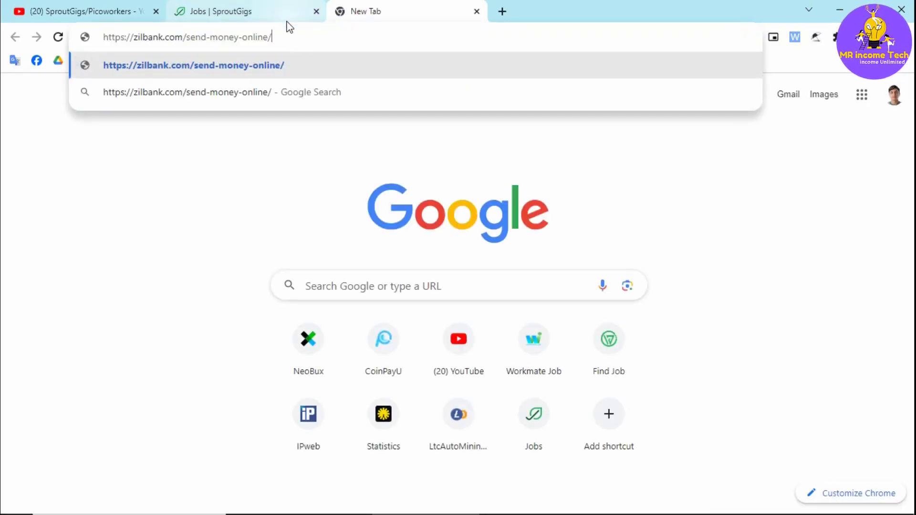
pyautogui.press('Return')
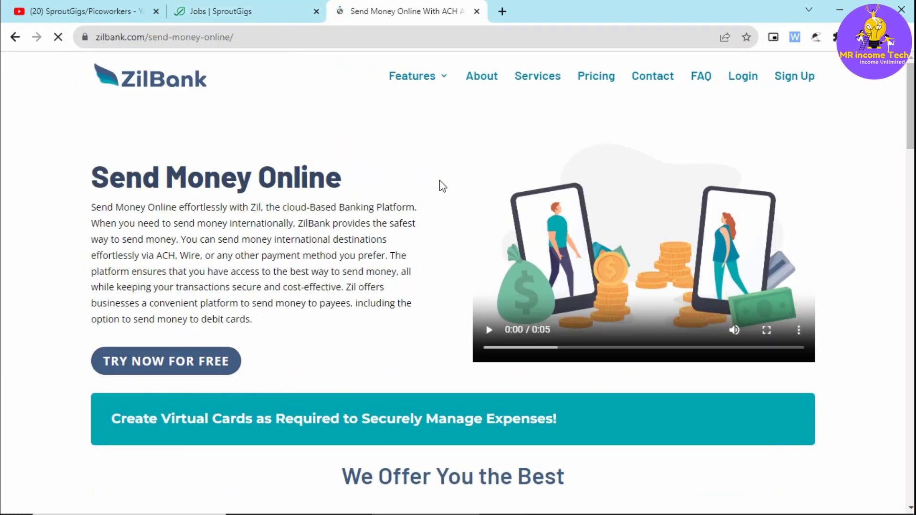
# Share the ZilBank Send Money Online page on LinkedIn as a post
pyautogui.scroll(-15, 443, 186)
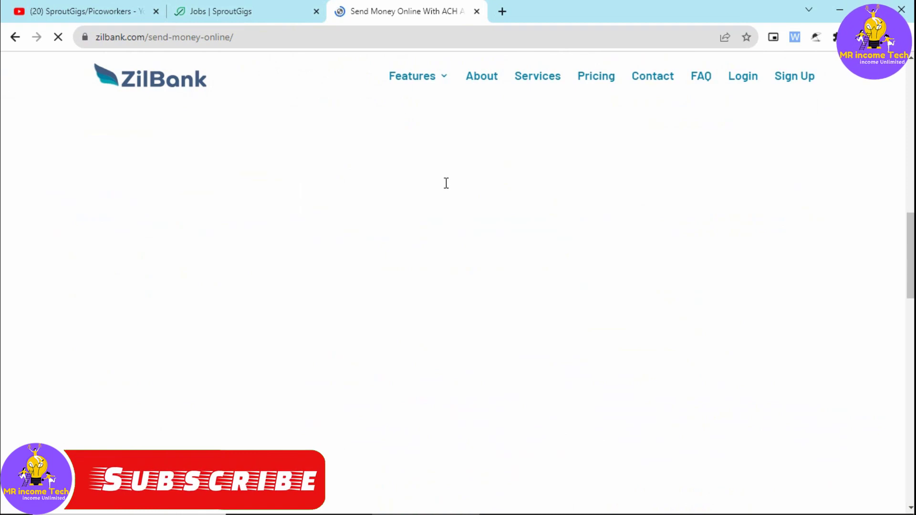
pyautogui.scroll(-5, 764, 206)
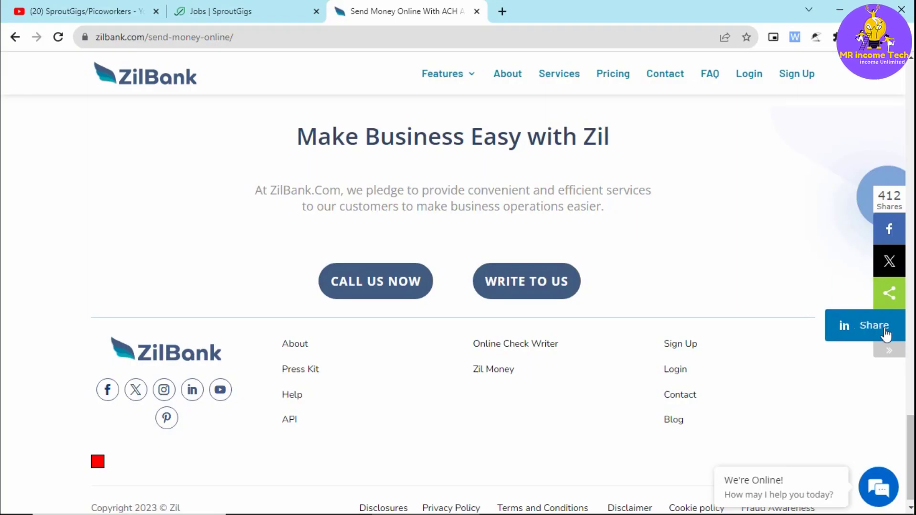
pyautogui.click(886, 334)
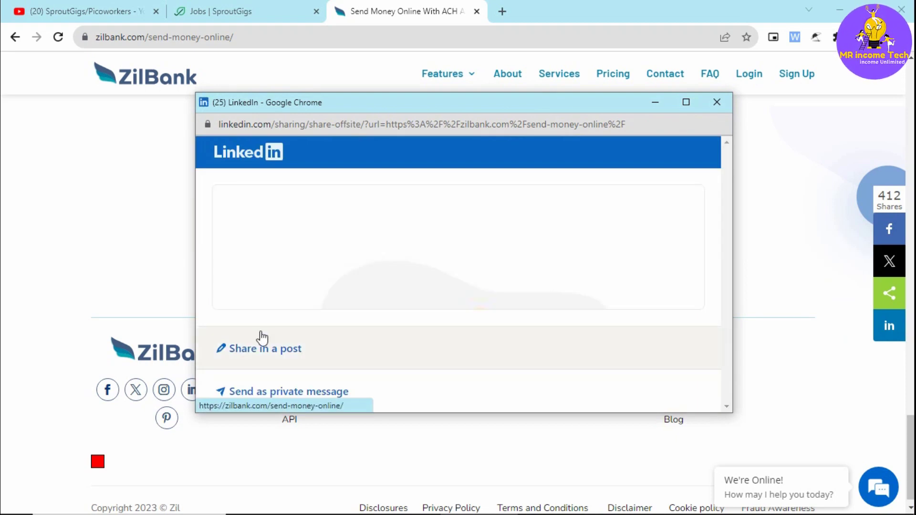
pyautogui.click(275, 353)
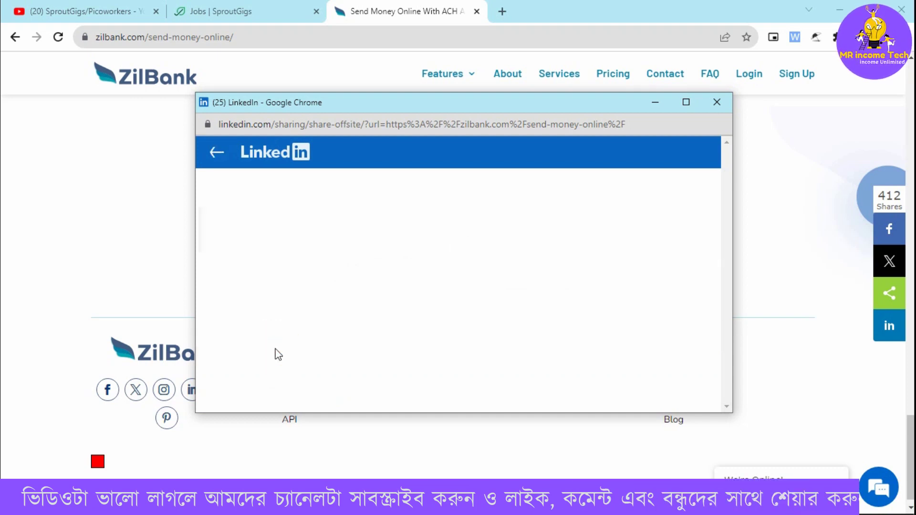
pyautogui.scroll(-5, 686, 327)
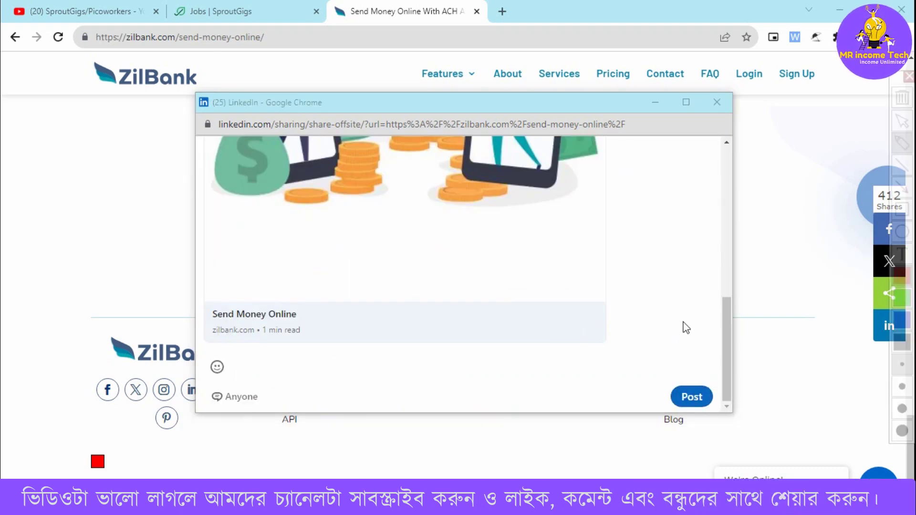
pyautogui.click(693, 399)
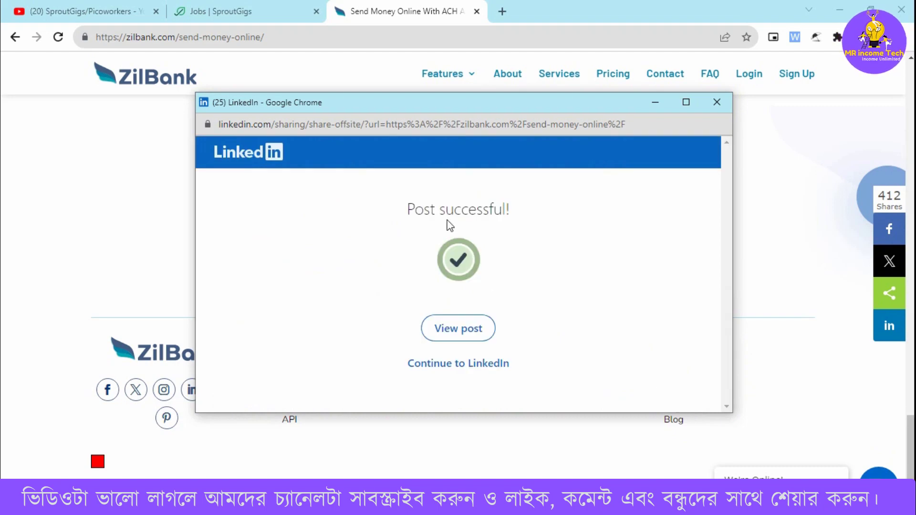
# View the new LinkedIn post and copy its link
pyautogui.click(454, 334)
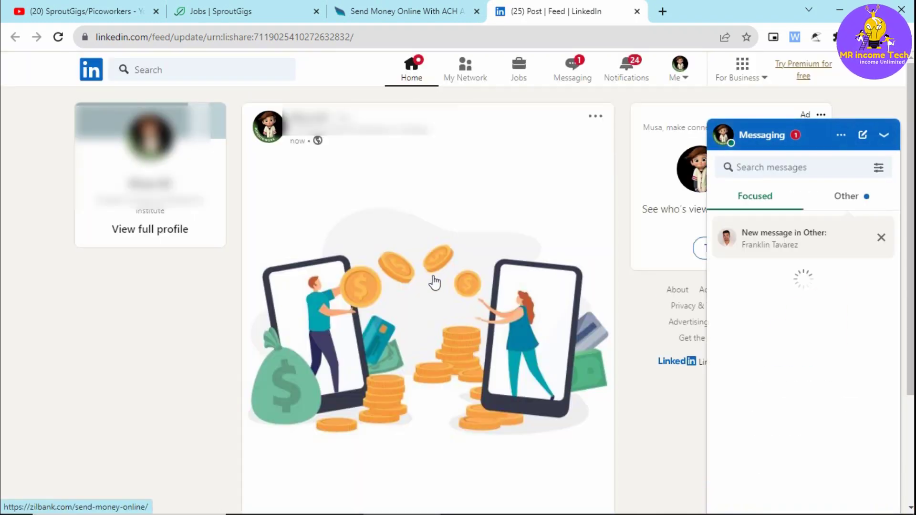
pyautogui.scroll(-5, 434, 282)
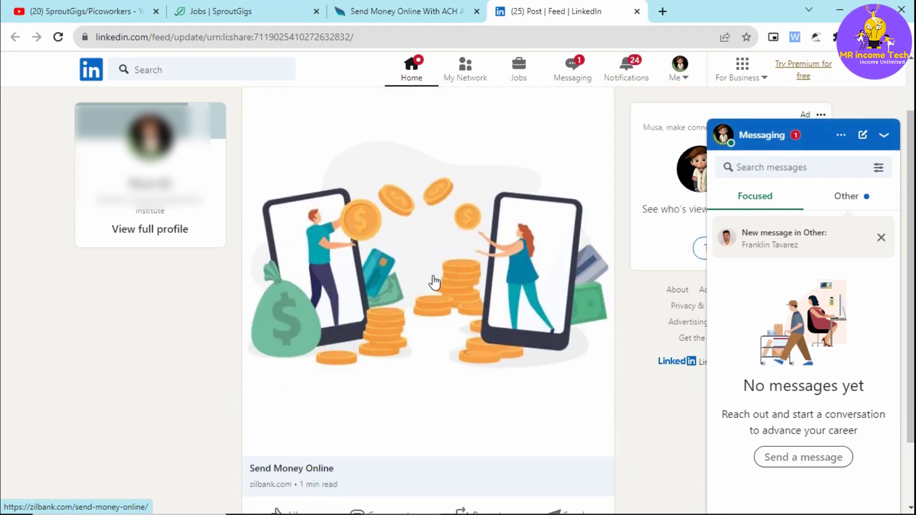
pyautogui.scroll(5, 434, 283)
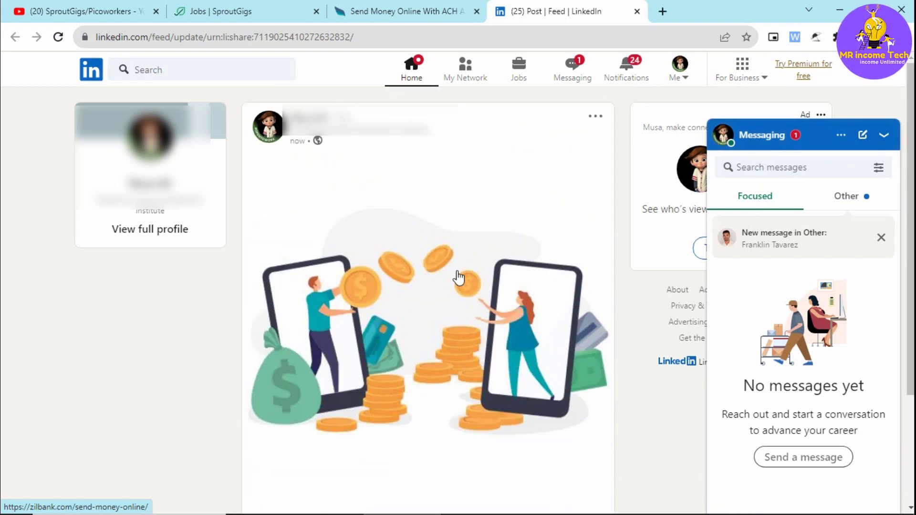
pyautogui.click(595, 117)
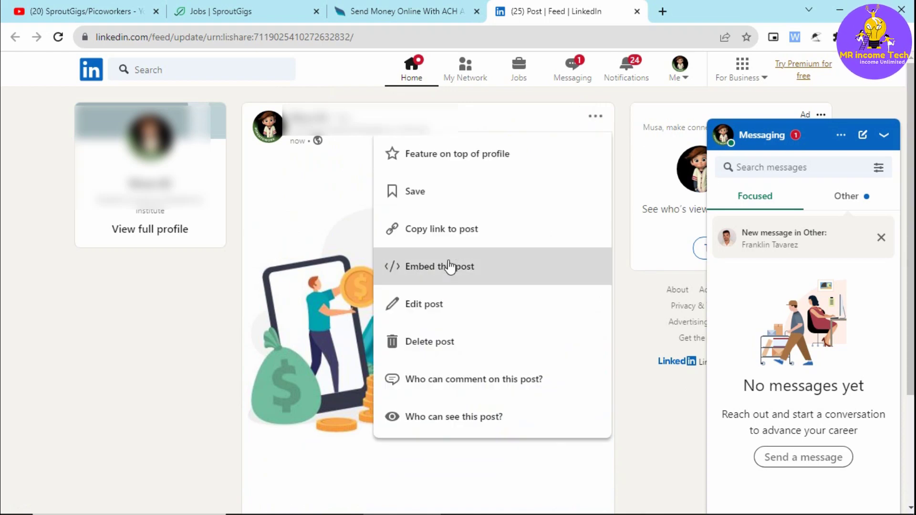
pyautogui.click(465, 234)
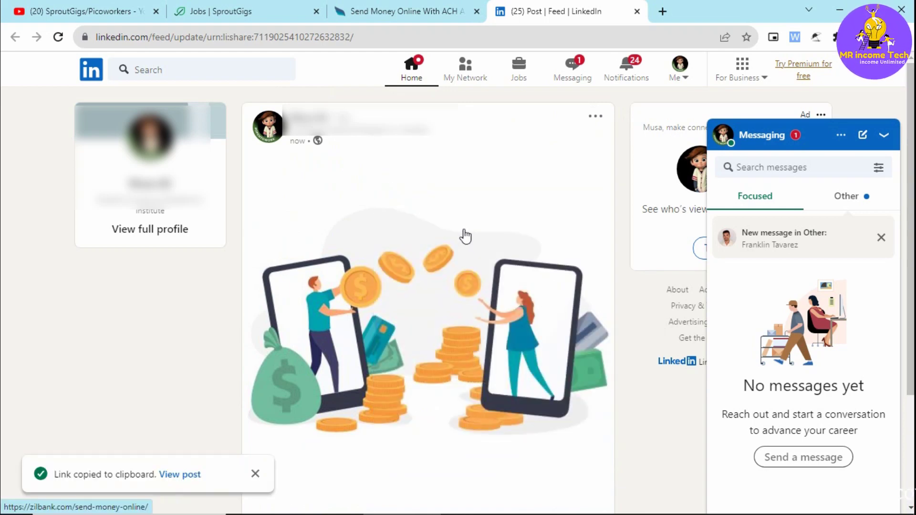
# Close the LinkedIn sharing window and test the copied post link in a new tab of the other browser window
pyautogui.hotkey('alt', 'Tab')
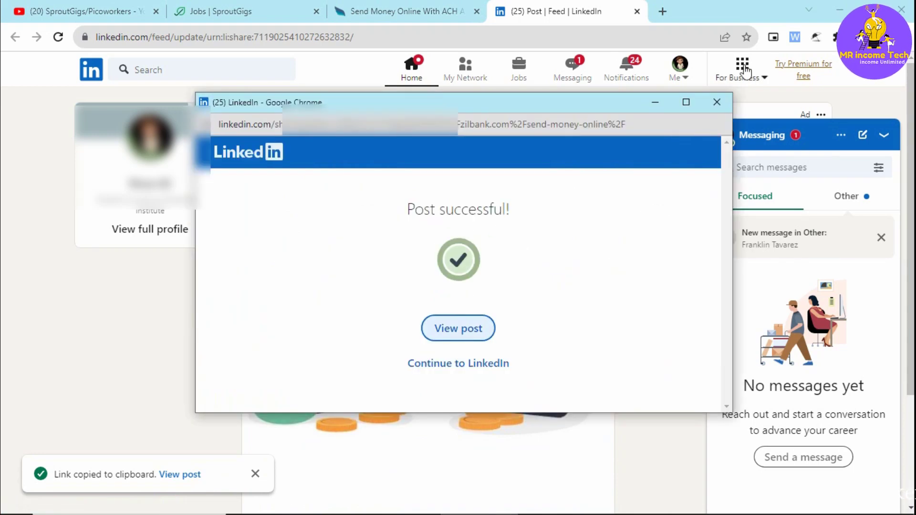
pyautogui.click(716, 102)
pyautogui.click(348, 10)
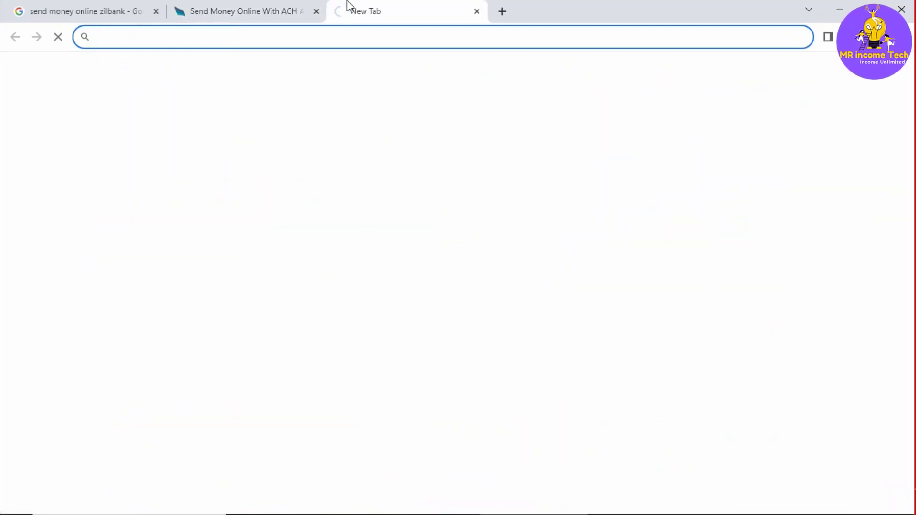
pyautogui.hotkey('ctrl', 'v')
pyautogui.press('Return')
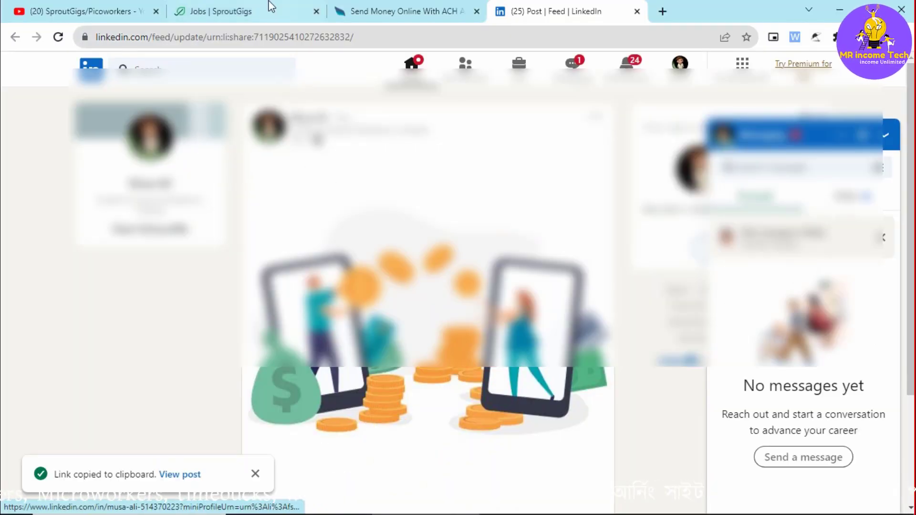
# Paste the LinkedIn post link into the SproutGigs proof field for the URL of shared post 1
pyautogui.click(268, 10)
pyautogui.click(229, 354)
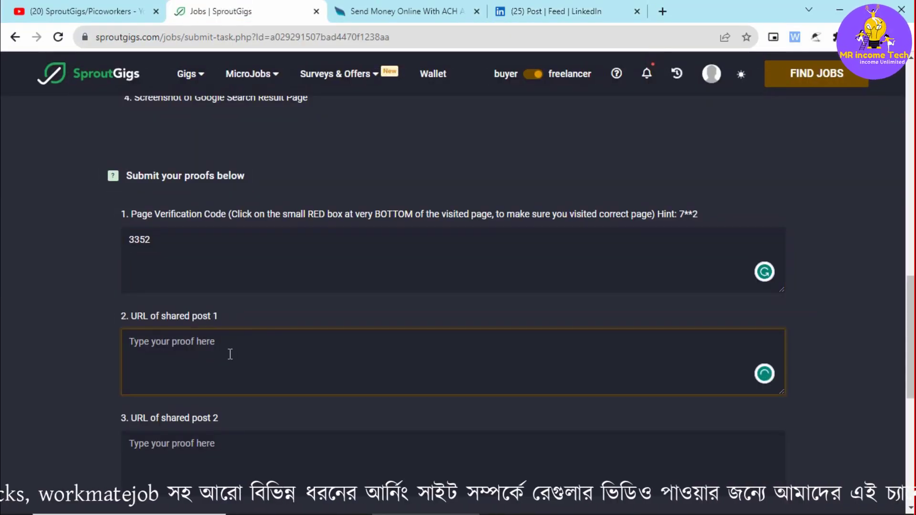
pyautogui.hotkey('ctrl', 'v')
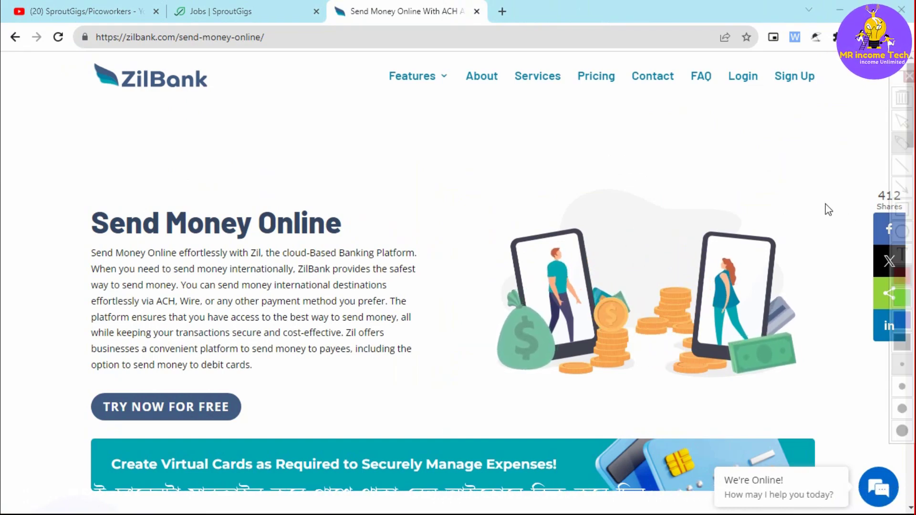
# Share the ZilBank page to the Facebook feed as a public post, marking the posting control with an arrow
pyautogui.moveTo(833, 181)
pyautogui.mouseDown()
pyautogui.moveTo(873, 217)
pyautogui.moveTo(863, 208)
pyautogui.moveTo(874, 197)
pyautogui.mouseUp()
pyautogui.click(883, 229)
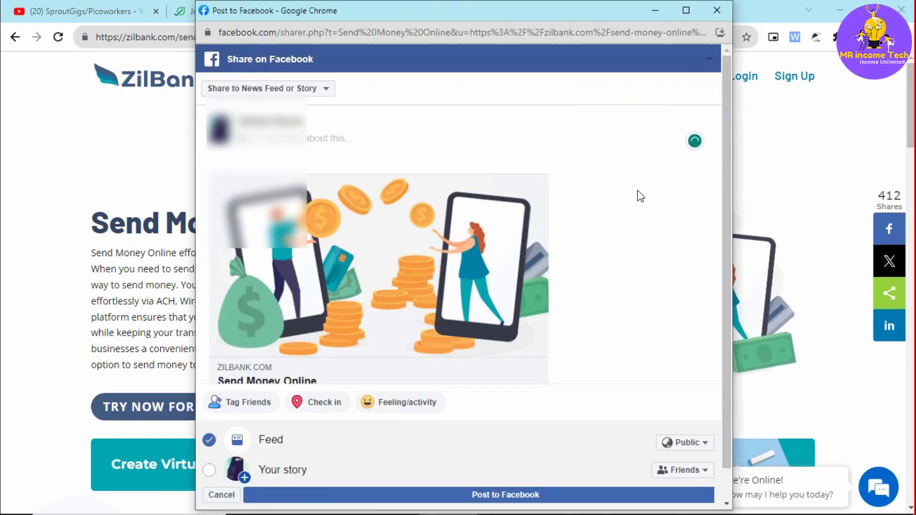
pyautogui.moveTo(548, 420); pyautogui.dragTo(537, 491)
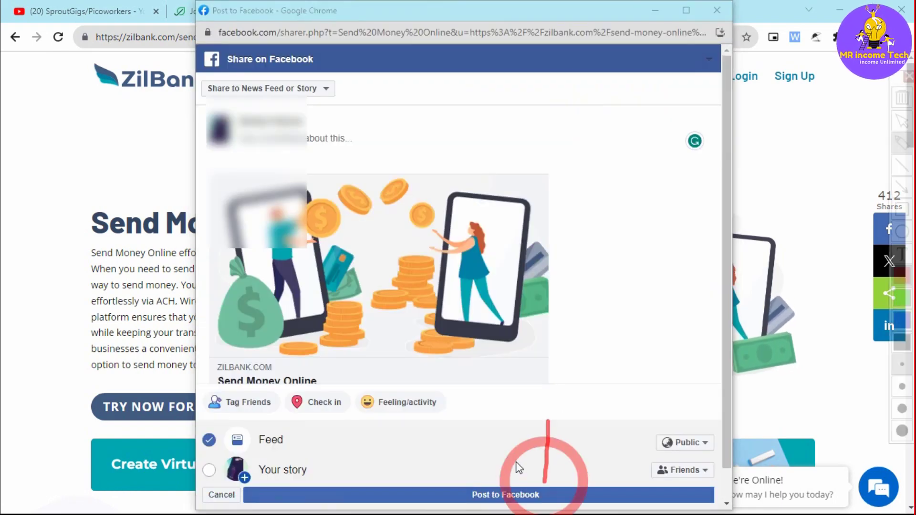
pyautogui.moveTo(515, 460); pyautogui.dragTo(571, 455)
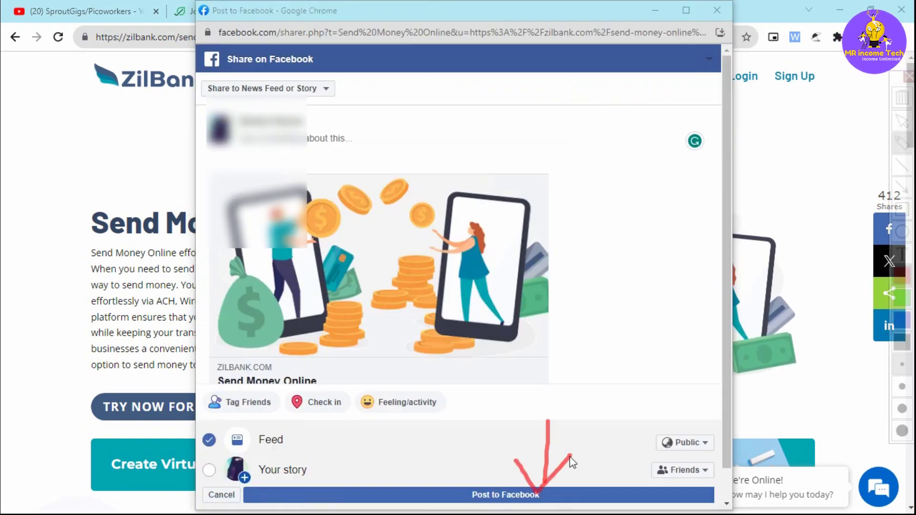
pyautogui.click(527, 501)
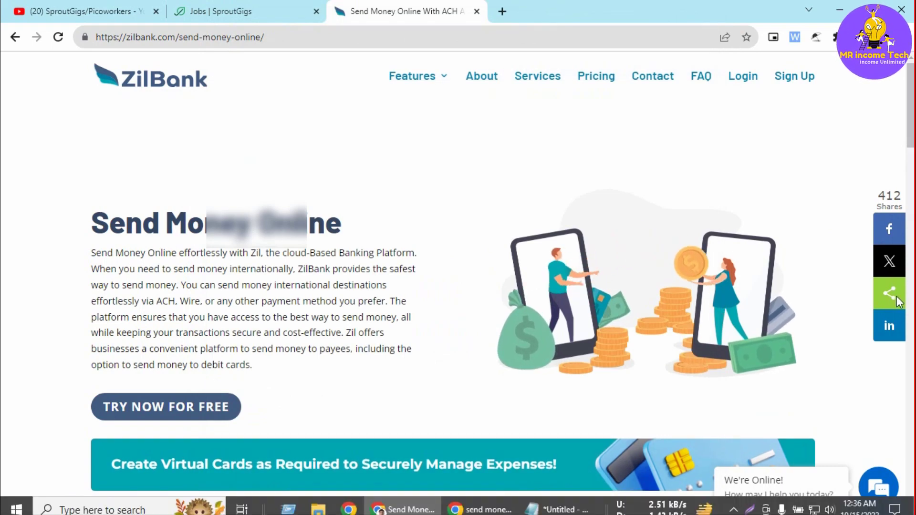
# Open Facebook in a new tab, check the own profile page, and return to the home feed
pyautogui.click(500, 13)
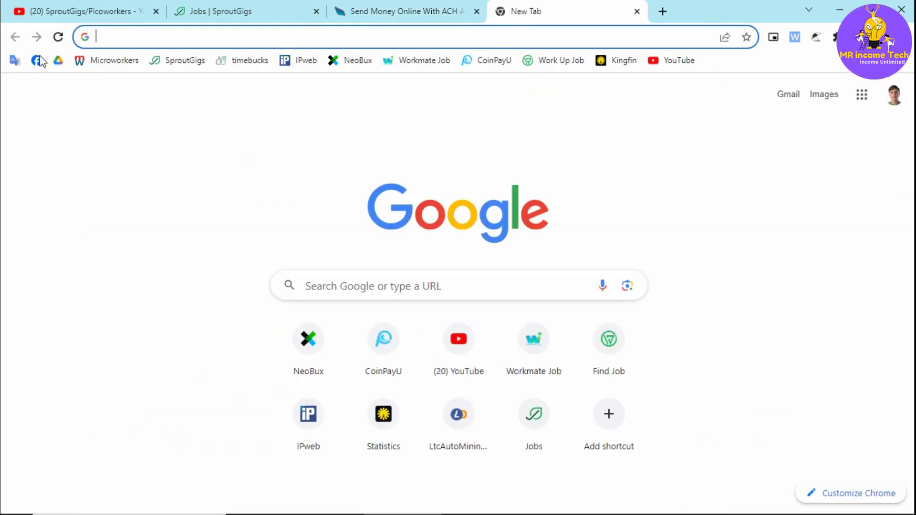
pyautogui.click(38, 61)
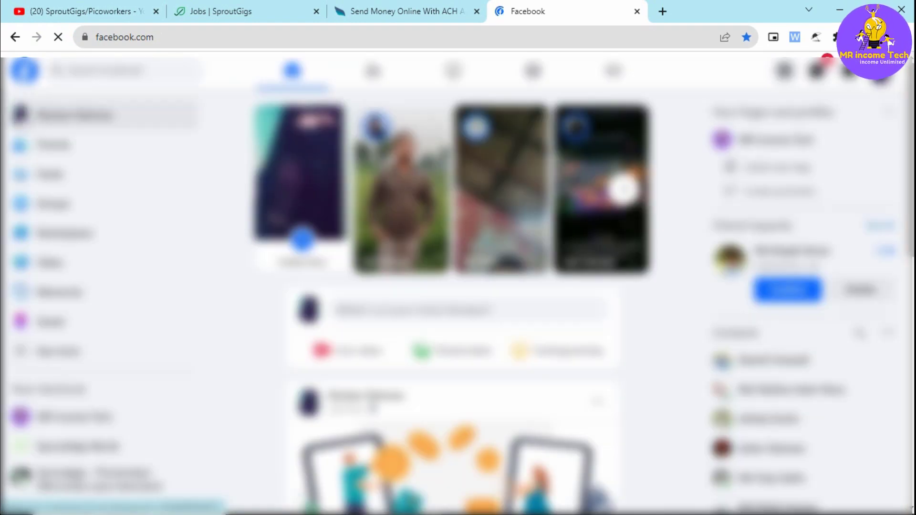
pyautogui.click(72, 115)
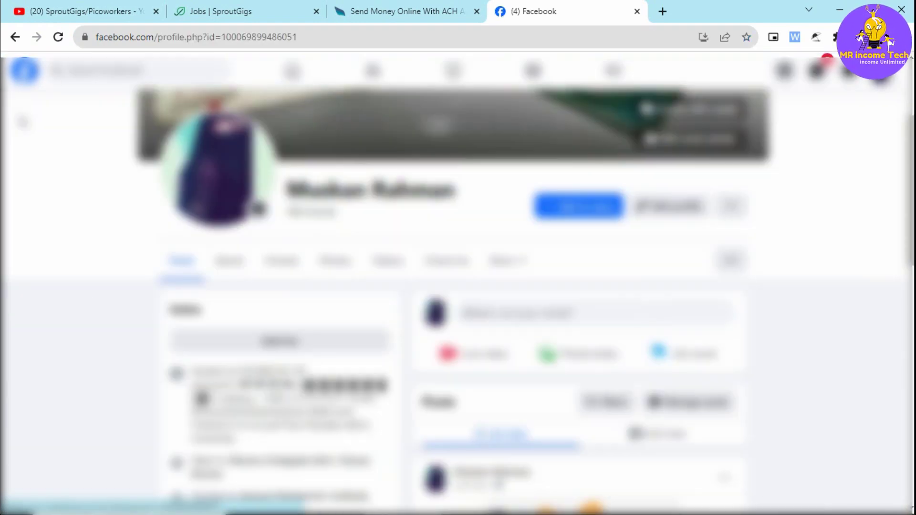
pyautogui.hotkey('alt', 'Left')
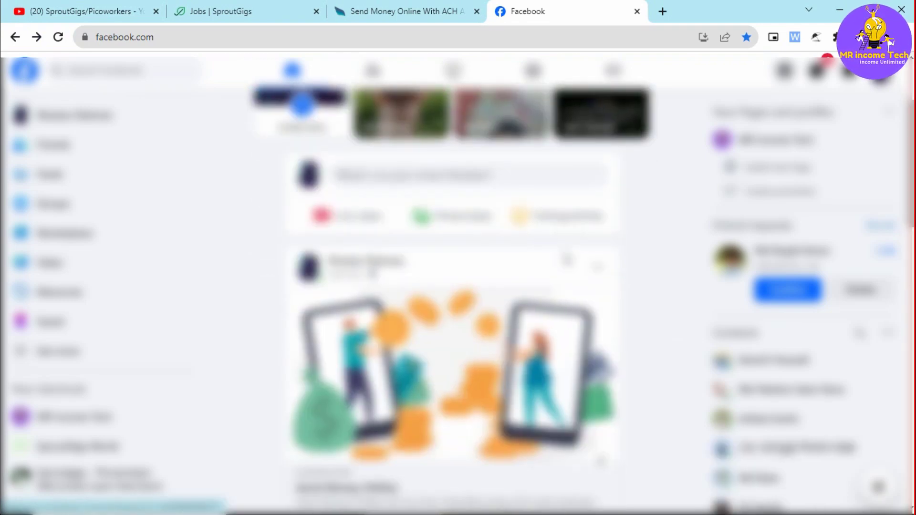
# Open the embed code of the shared Send Money Online post in the Facebook feed
pyautogui.scroll(-1, 453, 295)
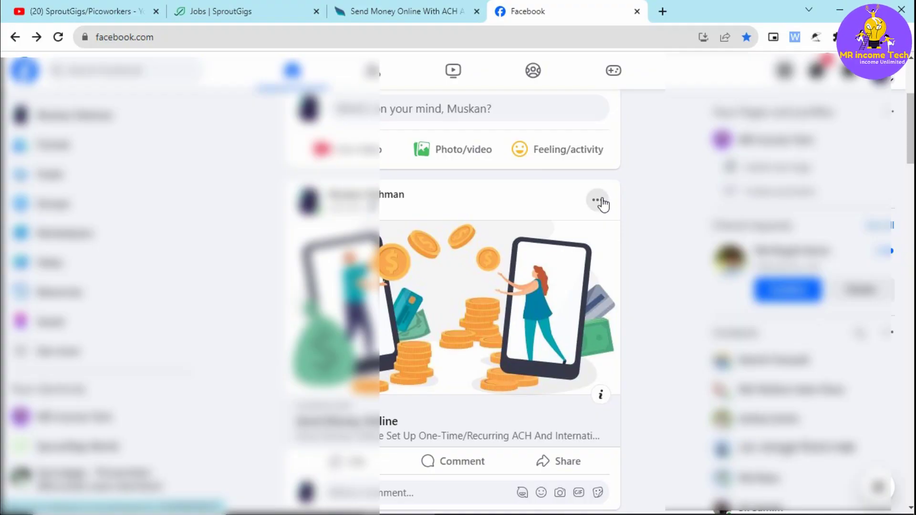
pyautogui.click(597, 200)
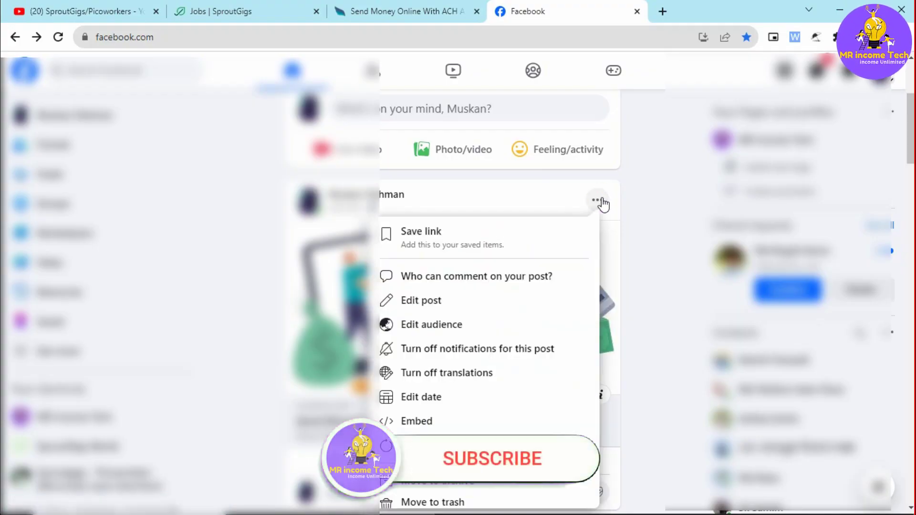
pyautogui.moveTo(421, 411)
pyautogui.mouseDown()
pyautogui.moveTo(399, 411)
pyautogui.moveTo(419, 405)
pyautogui.mouseUp()
pyautogui.click(425, 422)
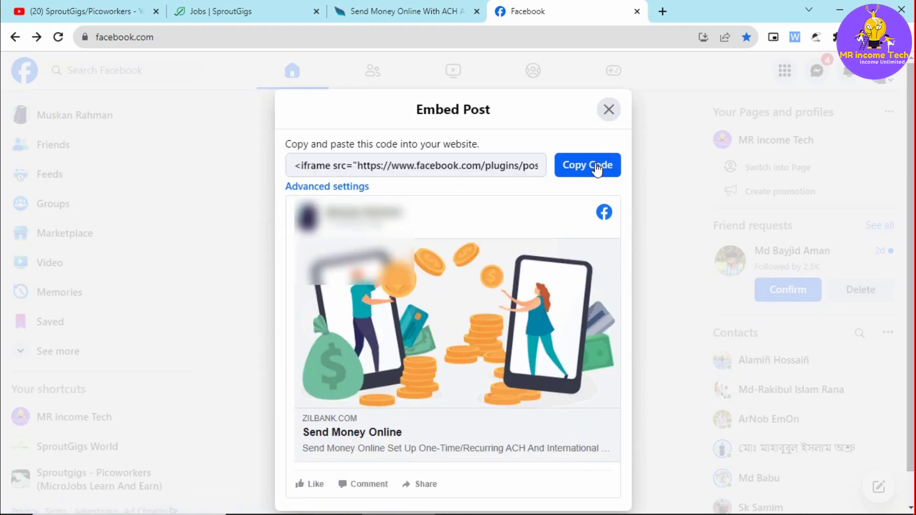
# Copy the Facebook post's embed code and paste it into the blank Notepad document
pyautogui.click(593, 168)
pyautogui.click(593, 171)
pyautogui.hotkey('alt', 'Tab')
pyautogui.hotkey('ctrl', 'v')
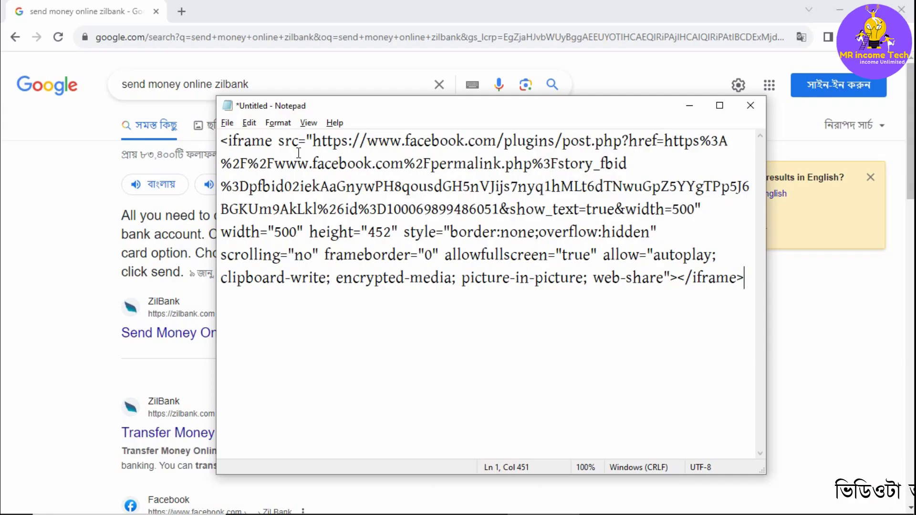
# Mark the link portion of the embed code in red, from https through show_text=true, and clear the markings
pyautogui.hotkey('ctrl', 'alt', 'd')
pyautogui.moveTo(313, 154); pyautogui.dragTo(312, 136)
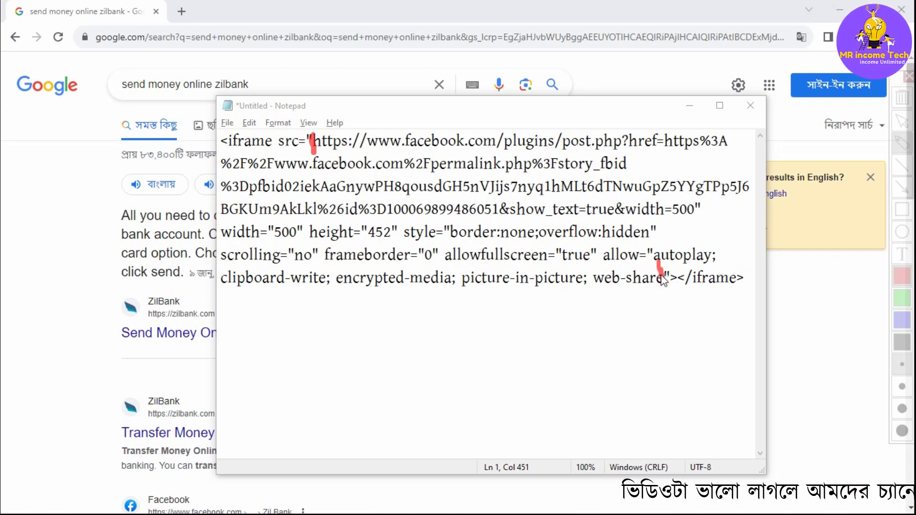
pyautogui.moveTo(664, 282); pyautogui.dragTo(663, 283)
pyautogui.moveTo(314, 151)
pyautogui.mouseDown()
pyautogui.moveTo(583, 151)
pyautogui.moveTo(711, 140)
pyautogui.mouseUp()
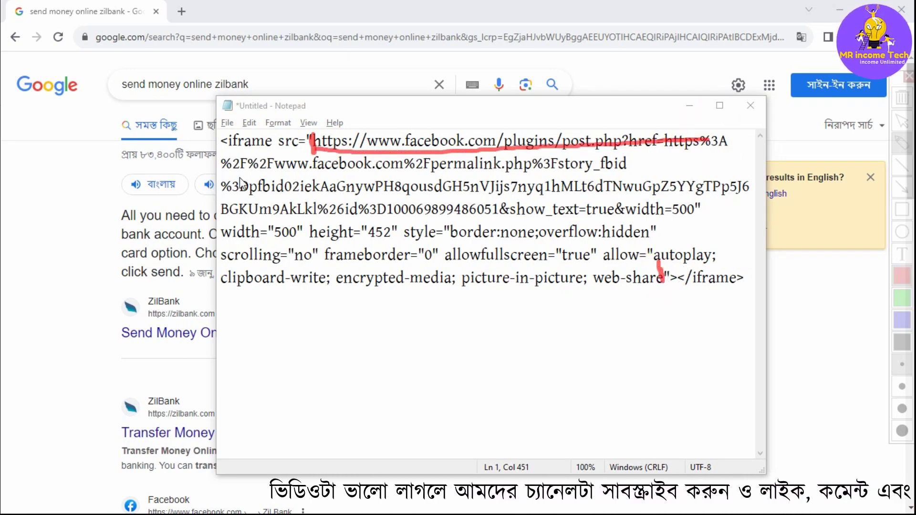
pyautogui.moveTo(307, 176); pyautogui.dragTo(592, 171)
pyautogui.moveTo(365, 194); pyautogui.dragTo(482, 189)
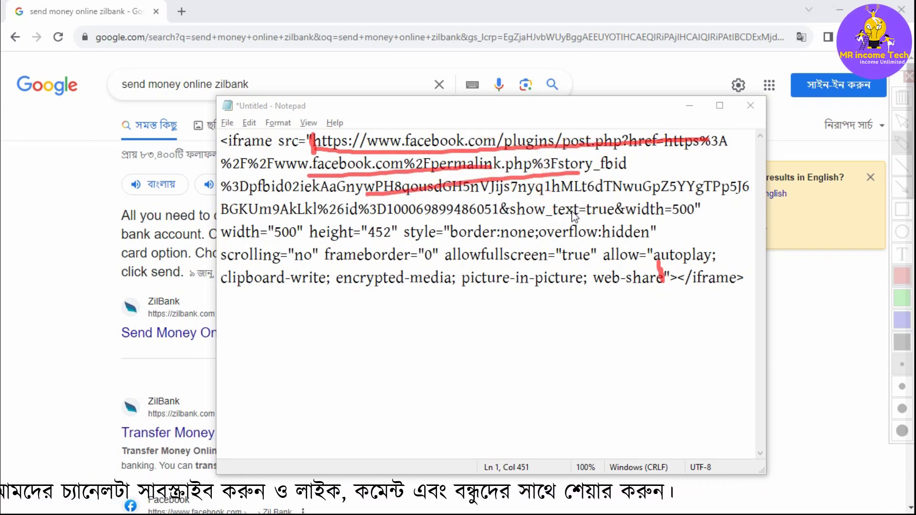
pyautogui.moveTo(611, 199)
pyautogui.mouseDown()
pyautogui.moveTo(603, 215)
pyautogui.moveTo(579, 218)
pyautogui.moveTo(317, 218)
pyautogui.mouseUp()
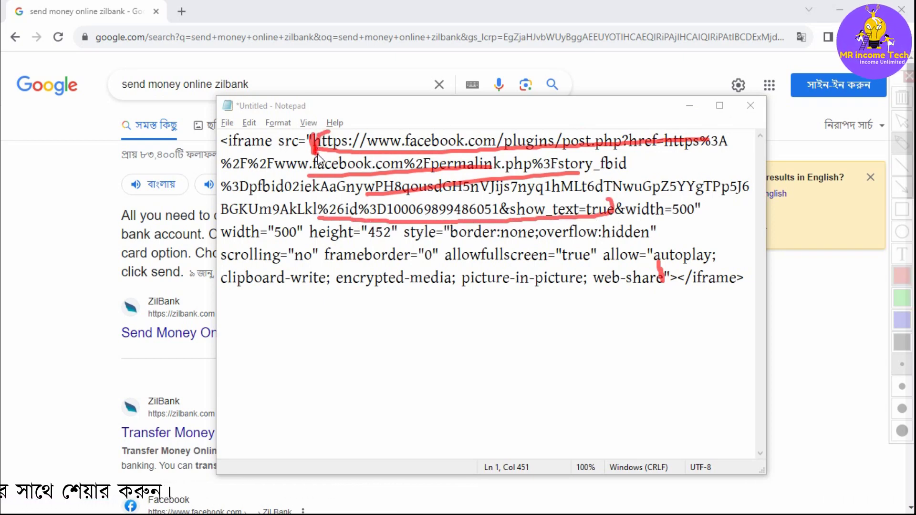
pyautogui.moveTo(328, 133); pyautogui.dragTo(313, 152)
pyautogui.moveTo(606, 193)
pyautogui.mouseDown()
pyautogui.moveTo(614, 222)
pyautogui.moveTo(502, 222)
pyautogui.moveTo(617, 191)
pyautogui.mouseUp()
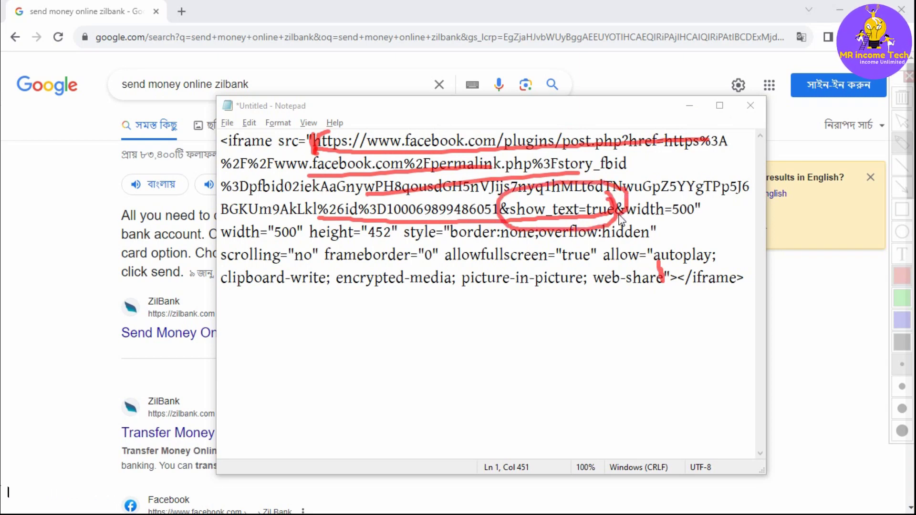
pyautogui.press('Escape')
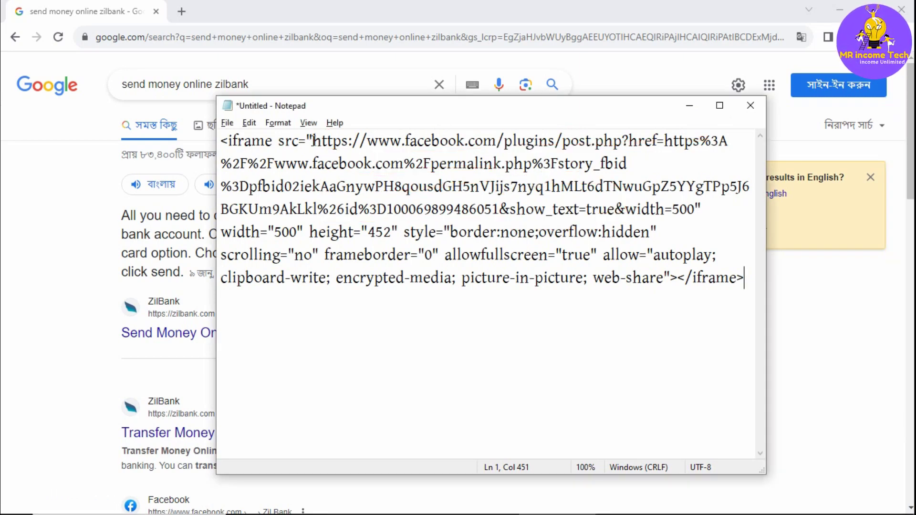
# Copy the link from https through show_text=true out of the embed code and open it in a new browser tab
pyautogui.moveTo(312, 141); pyautogui.dragTo(617, 211)
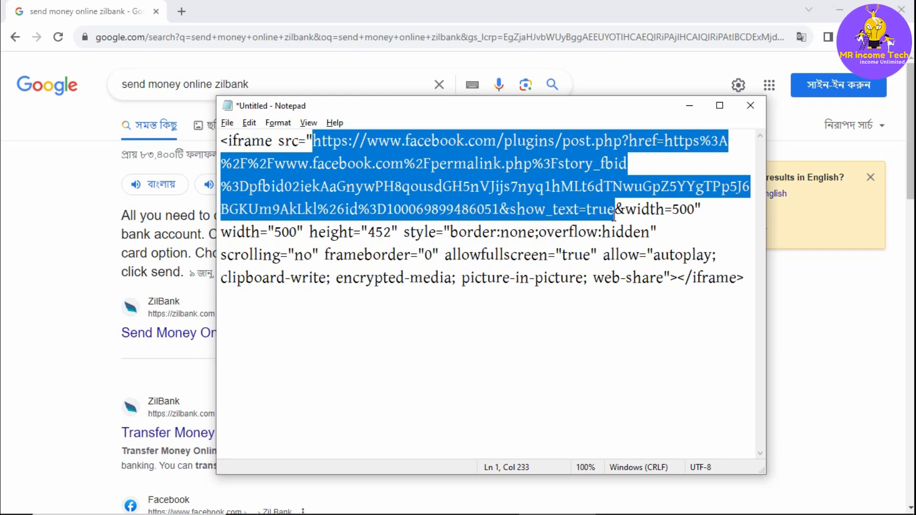
pyautogui.click(180, 13)
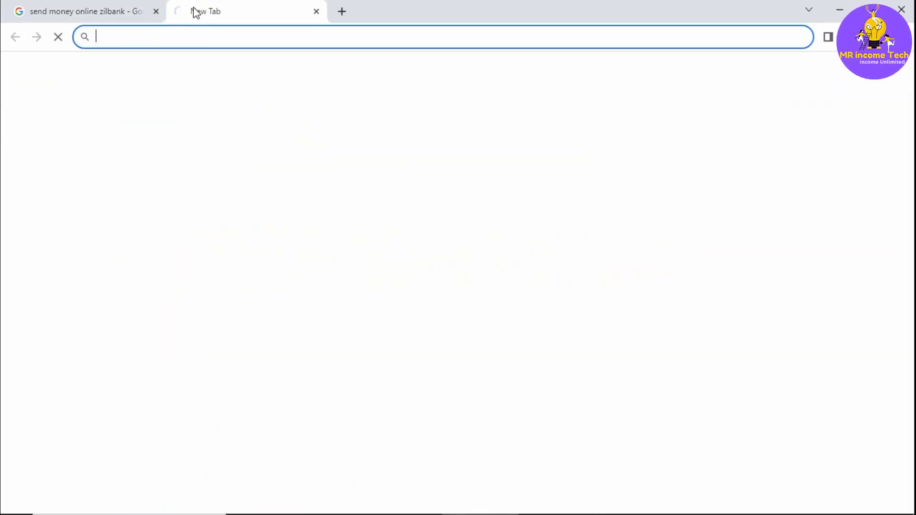
pyautogui.hotkey('ctrl', 'v')
pyautogui.press('Return')
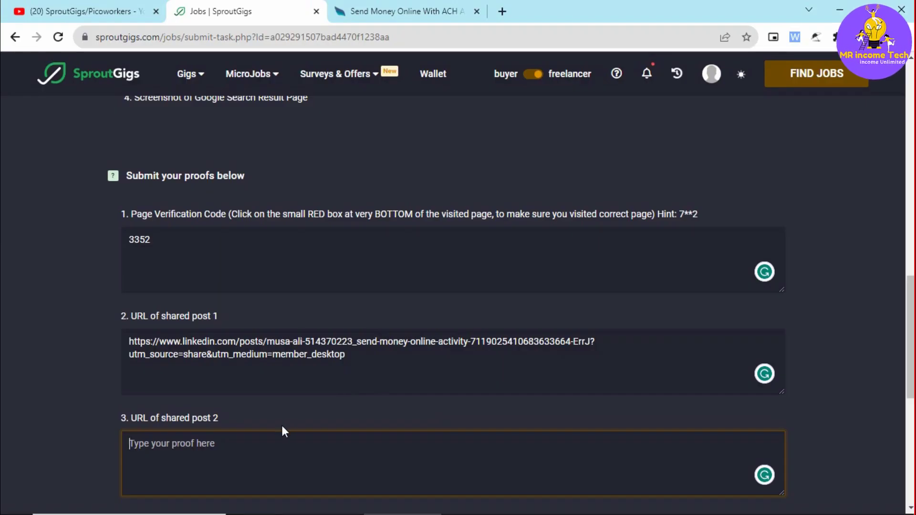
# Paste the extracted Facebook post link into the SproutGigs proof field for the URL of shared post 2
pyautogui.click(281, 438)
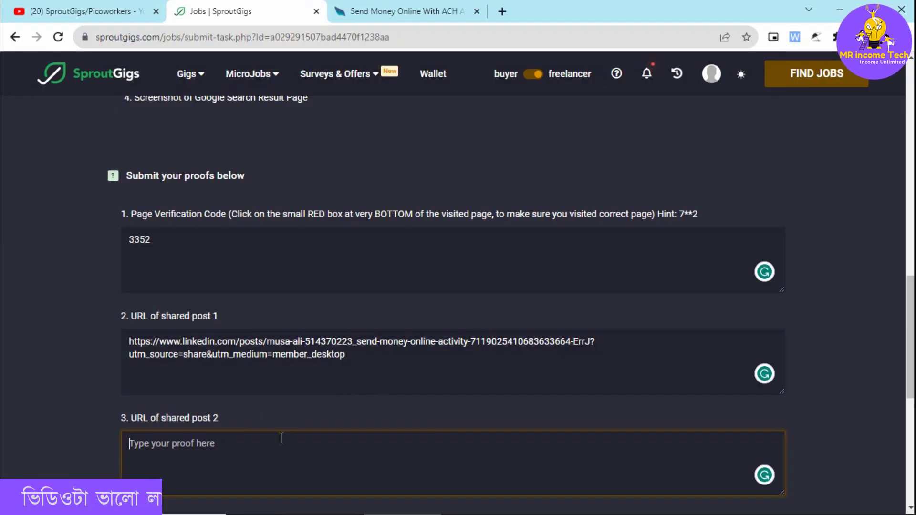
pyautogui.hotkey('ctrl', 'v')
pyautogui.scroll(-3, 416, 406)
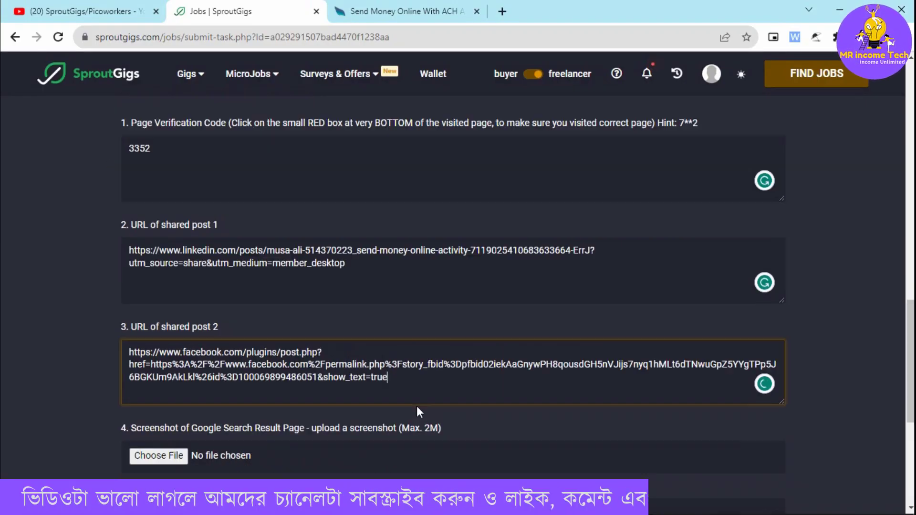
pyautogui.scroll(-1, 416, 412)
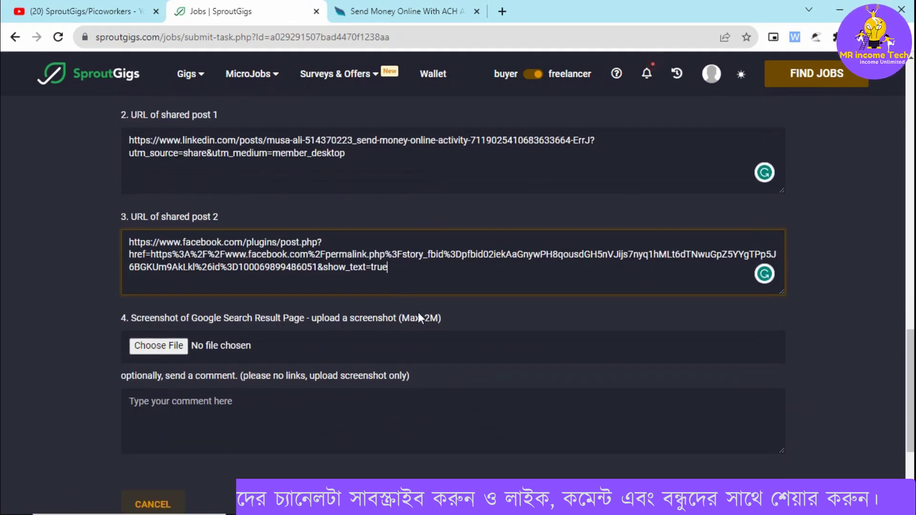
# Capture the Google results page for "send money online zilbank" with Lightshot and save the screenshot as Screenshot_37.png
pyautogui.hotkey('alt', 'Tab')
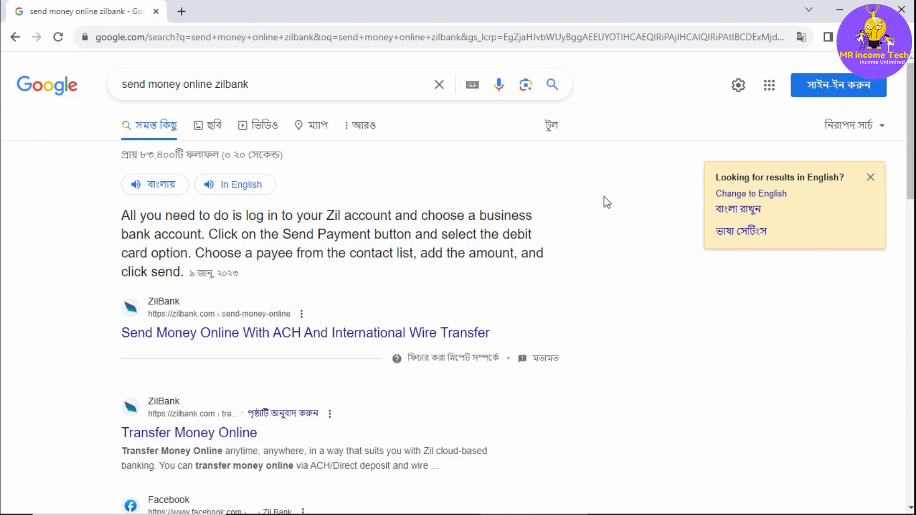
pyautogui.press('Print')
pyautogui.moveTo(7, 23); pyautogui.dragTo(899, 498)
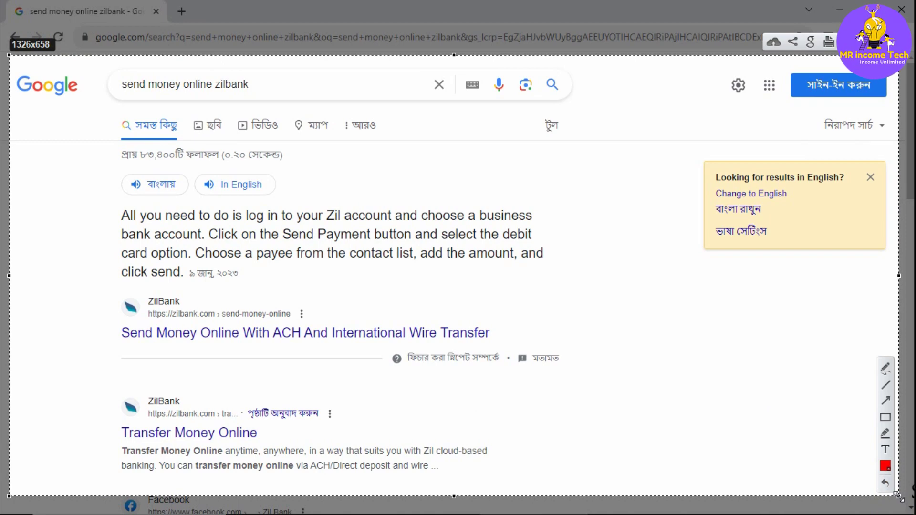
pyautogui.hotkey('ctrl', 's')
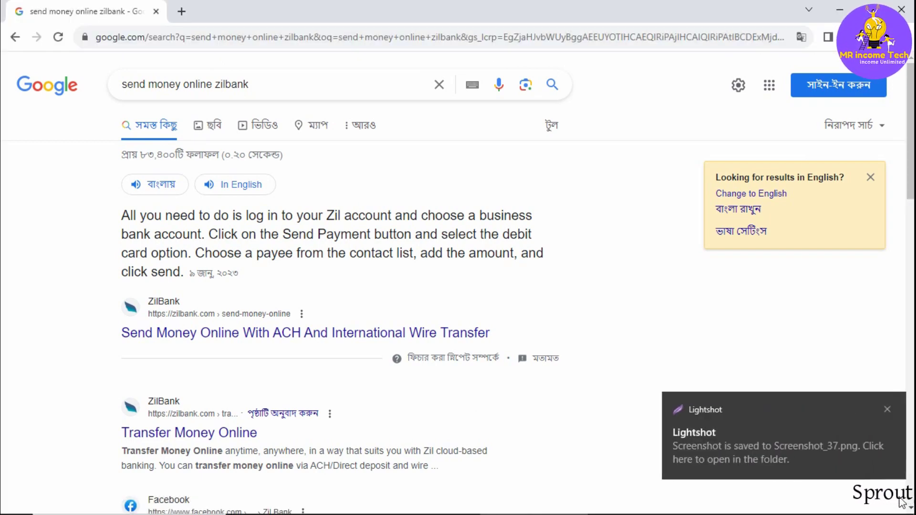
# Attach Screenshot_37.png as the Google search result proof in SproutGigs and enter the comment "This is a very good website."
pyautogui.hotkey('alt', 'Tab')
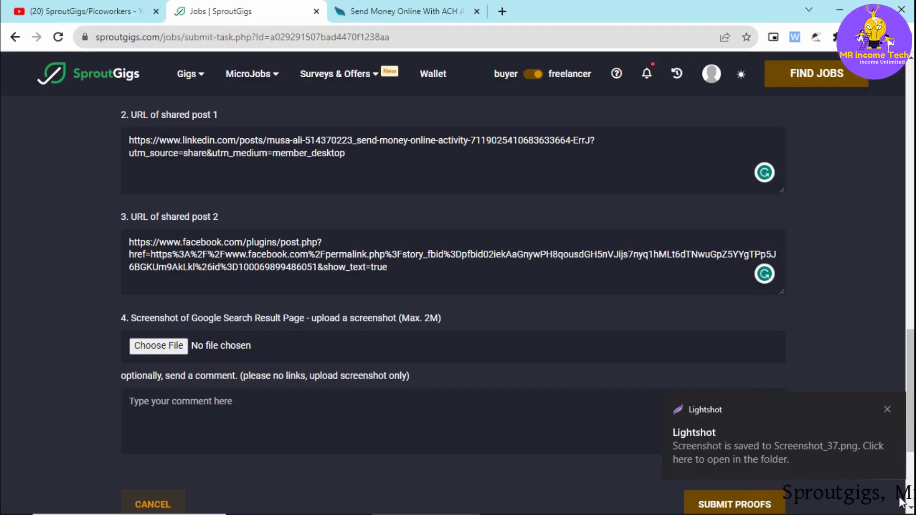
pyautogui.click(166, 347)
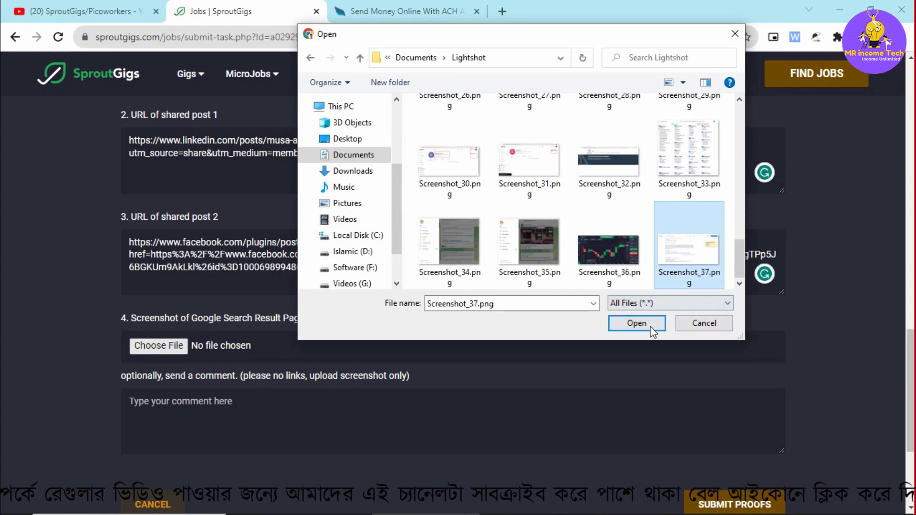
pyautogui.click(640, 324)
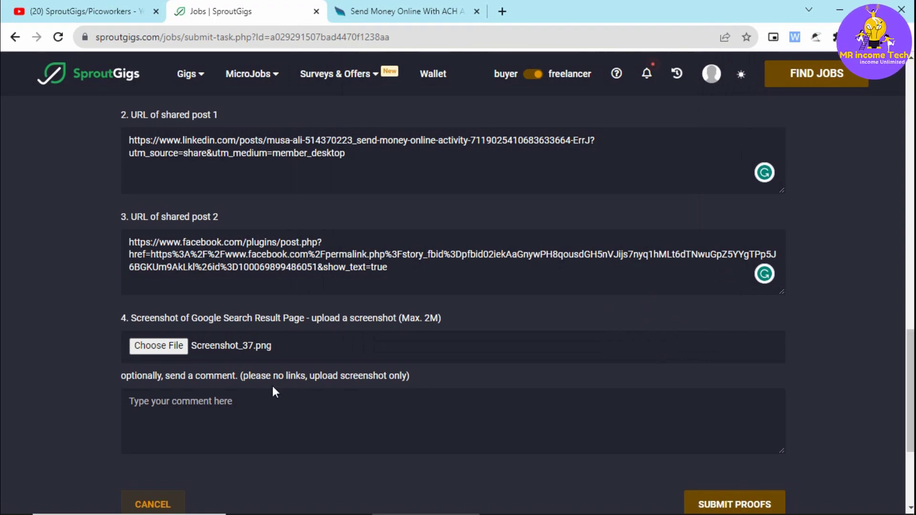
pyautogui.click(264, 413)
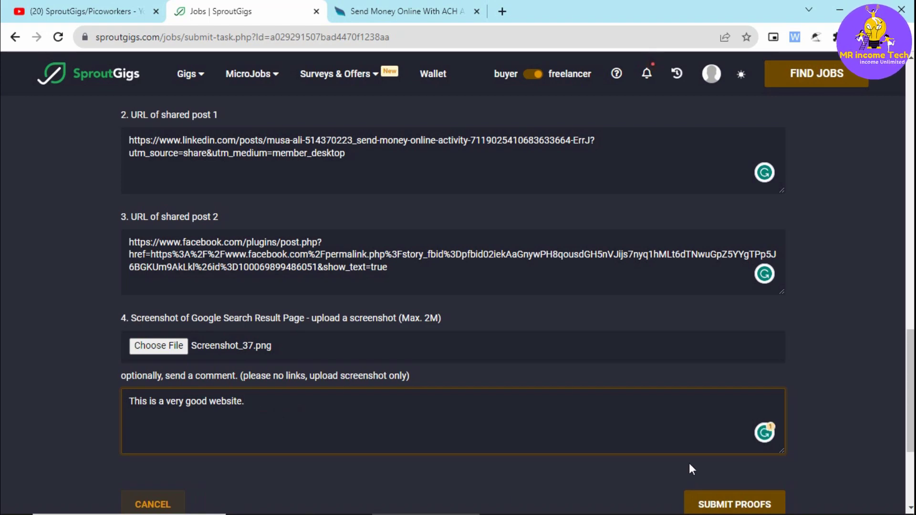
pyautogui.hotkey('ctrl', 'shift', 'p')
pyautogui.moveTo(725, 423); pyautogui.dragTo(726, 429)
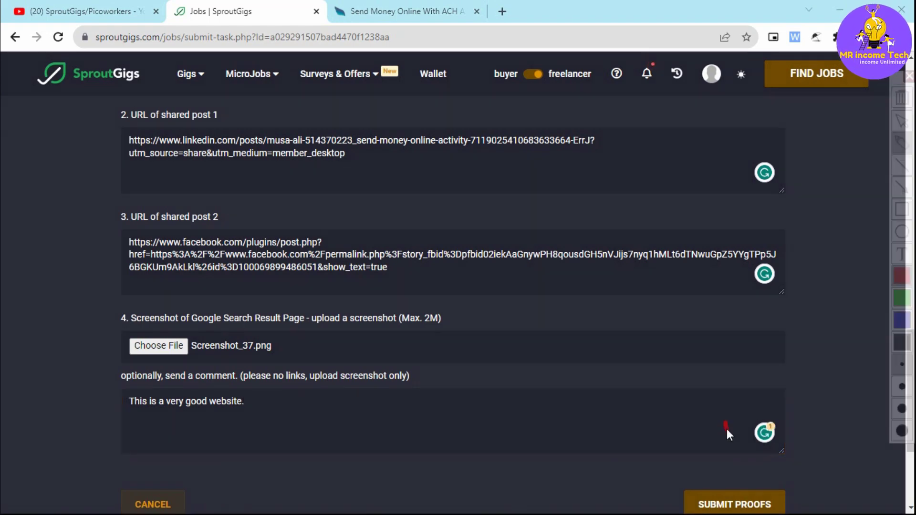
pyautogui.hotkey('ctrl', 'shift', 'p')
# Submit the completed task proofs and return to the worker page
pyautogui.scroll(-3, 737, 429)
pyautogui.click(737, 364)
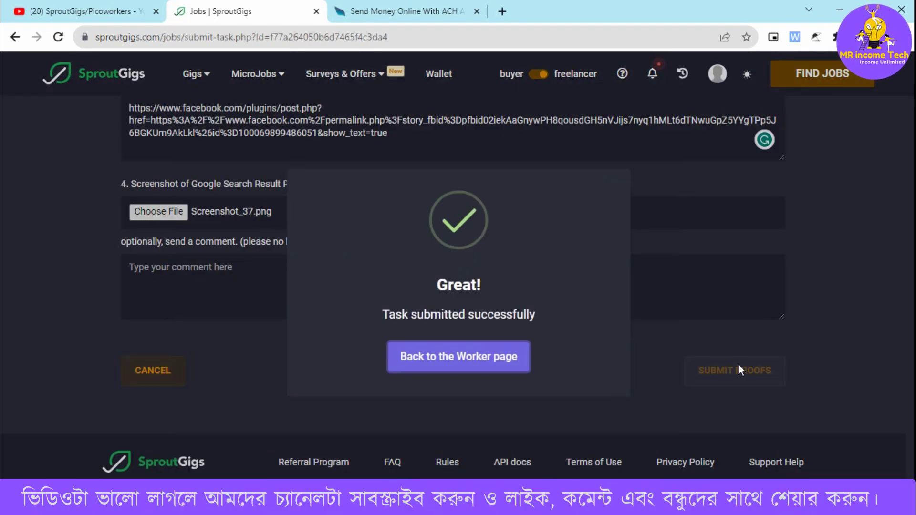
pyautogui.click(465, 357)
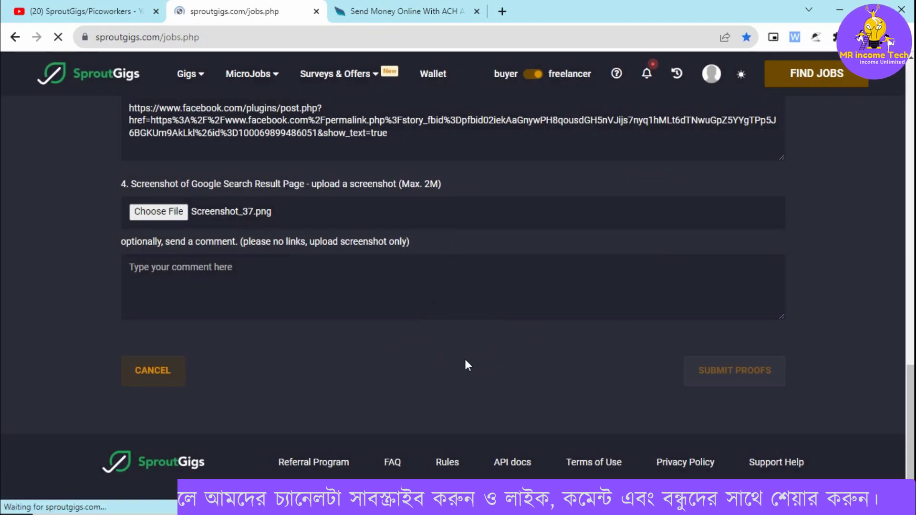